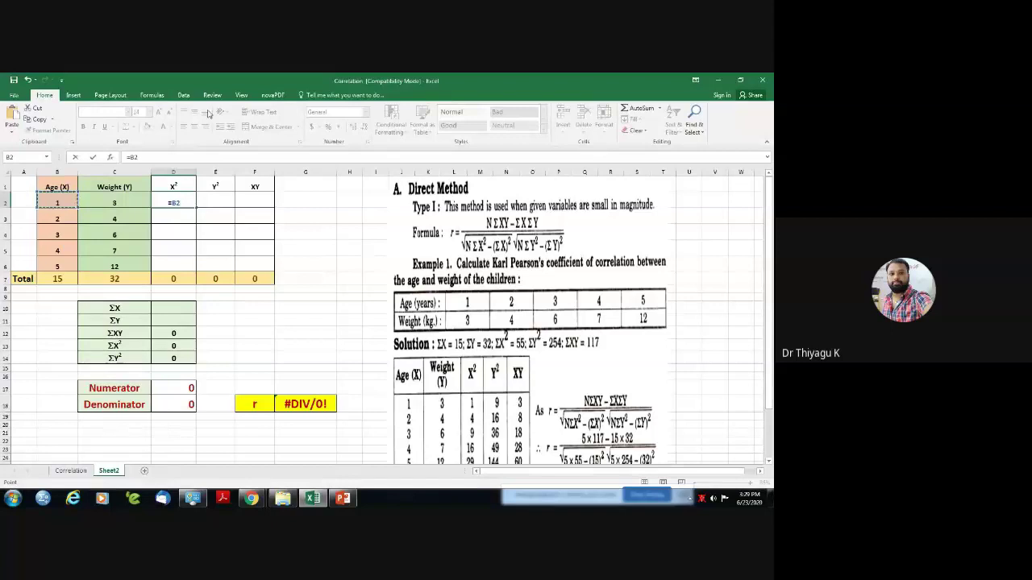
# Calculate the first X² value in D2 as =B2*B2 and fill the formula down through D6.
pyautogui.click(167, 159)
pyautogui.click(67, 198)
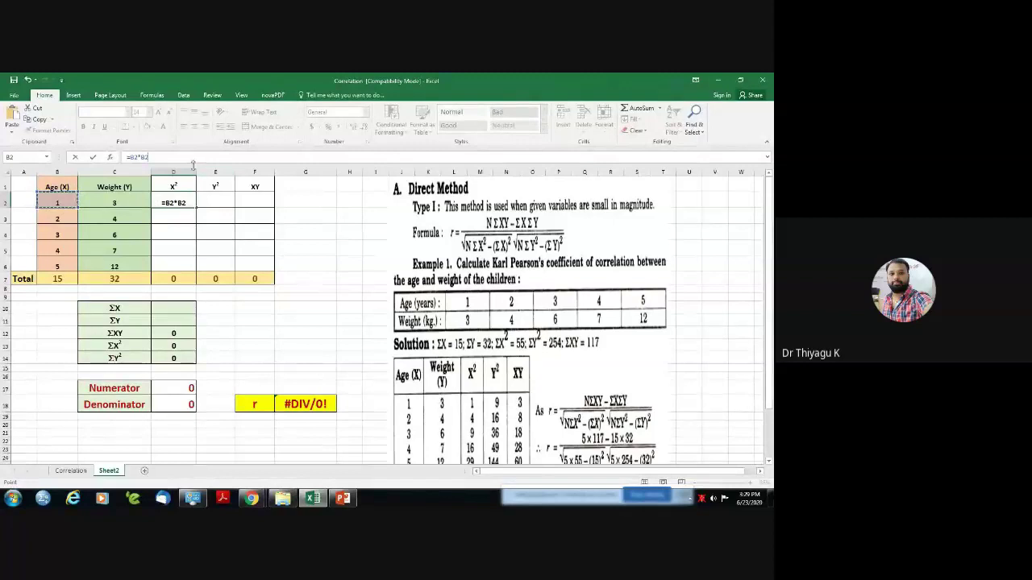
pyautogui.press('Return')
pyautogui.click(192, 204)
pyautogui.moveTo(196, 207); pyautogui.dragTo(195, 269)
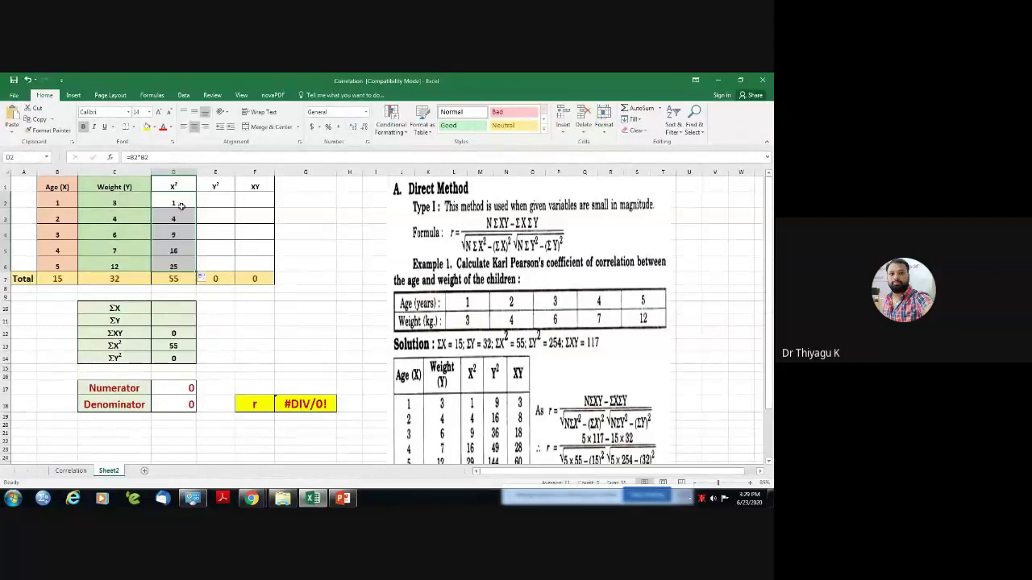
# Check each X² value against its age in column B, and inspect the X² column's total formula.
pyautogui.click(70, 224)
pyautogui.click(172, 220)
pyautogui.click(62, 237)
pyautogui.click(160, 238)
pyautogui.click(66, 253)
pyautogui.click(178, 252)
pyautogui.click(67, 265)
pyautogui.click(164, 263)
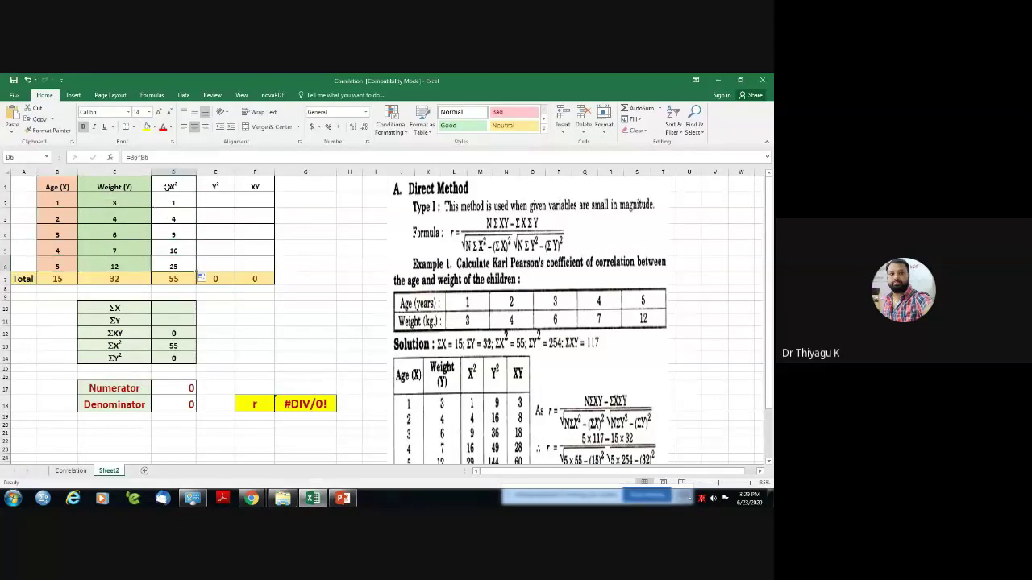
pyautogui.click(176, 281)
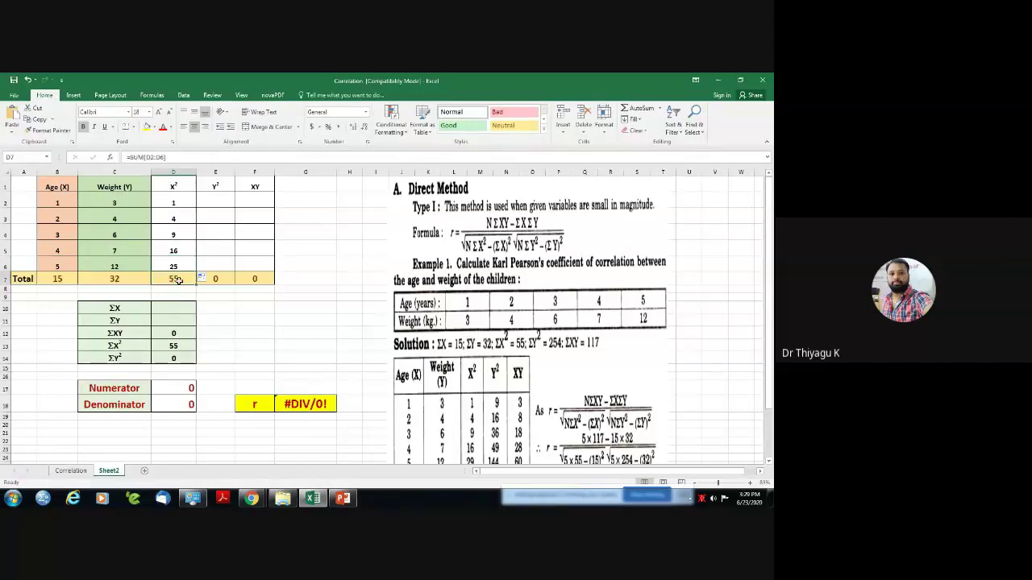
# Calculate the first Y² value in E2 as =C2*C2 and fill the formula down through E6.
pyautogui.click(217, 200)
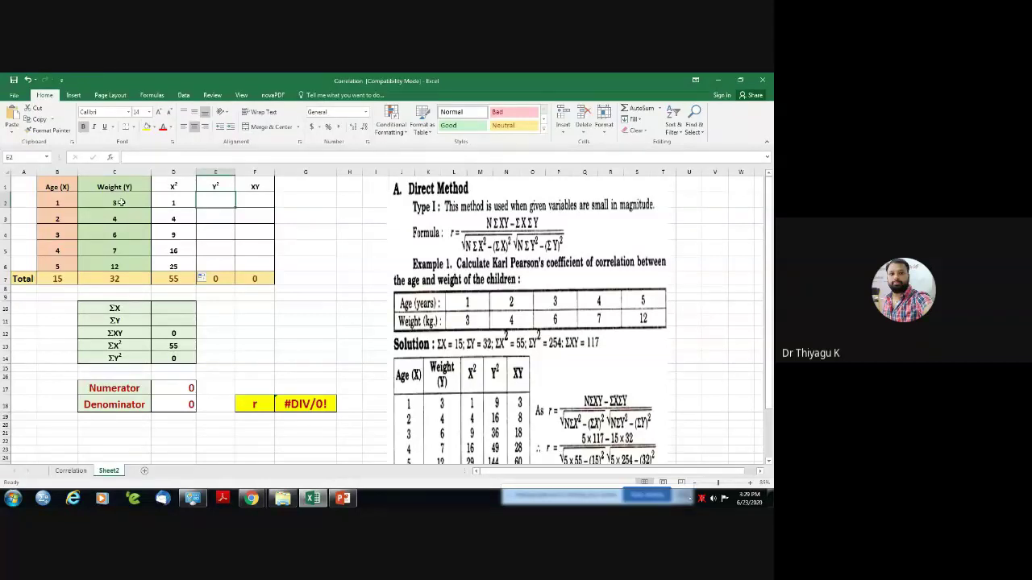
pyautogui.write('=')
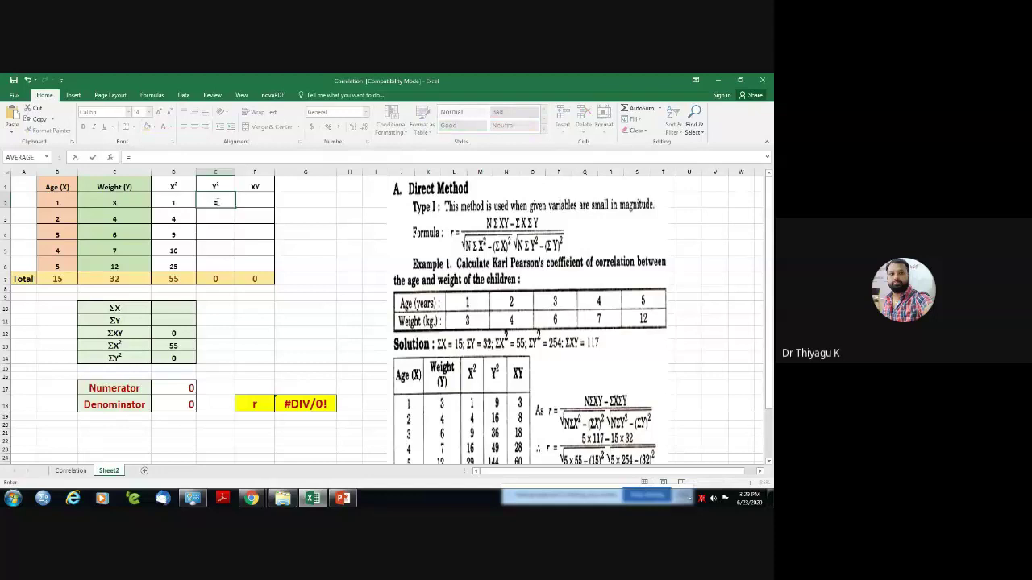
pyautogui.click(127, 203)
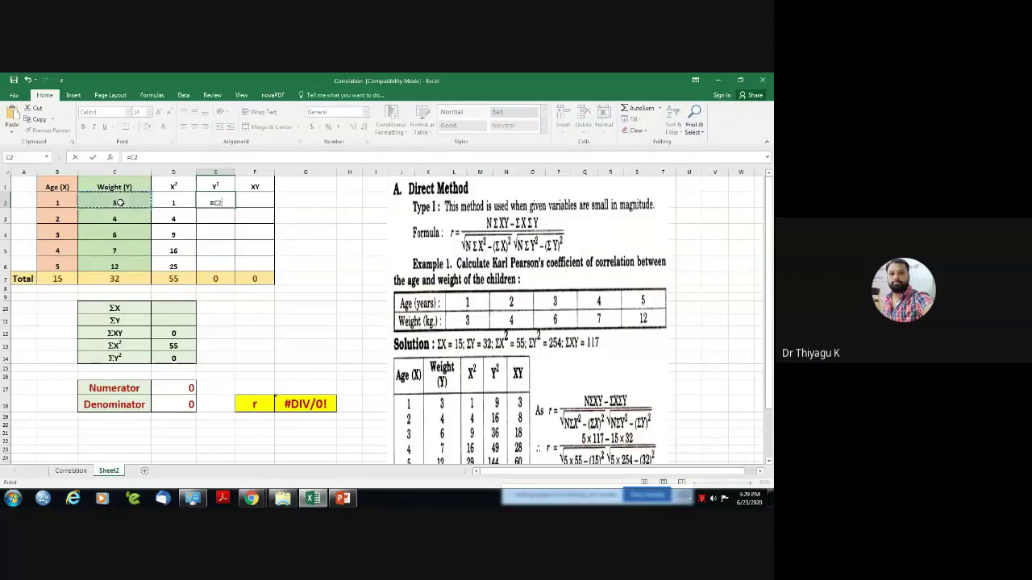
pyautogui.click(140, 158)
pyautogui.write('*')
pyautogui.click(121, 202)
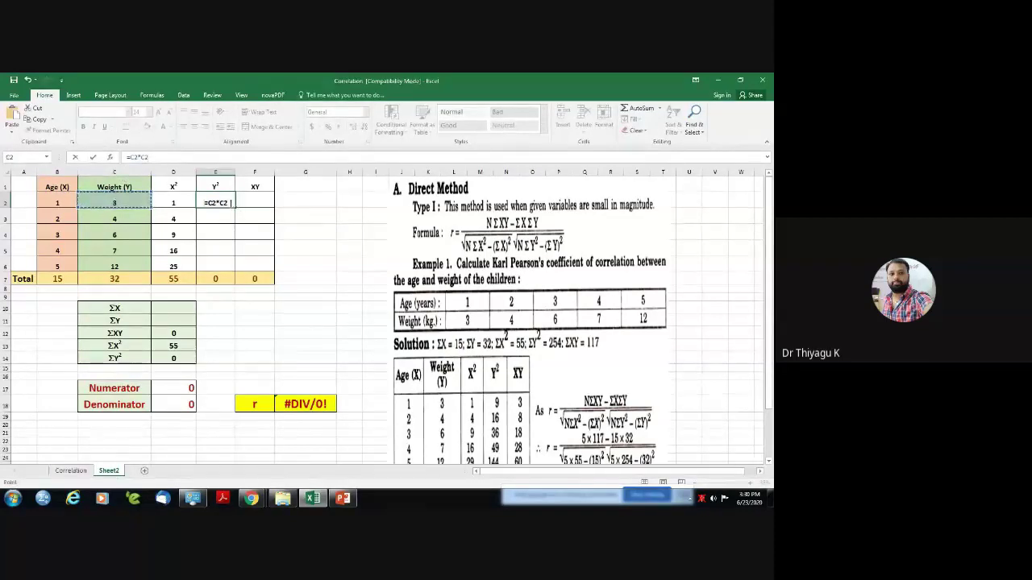
pyautogui.press('Return')
pyautogui.click(228, 204)
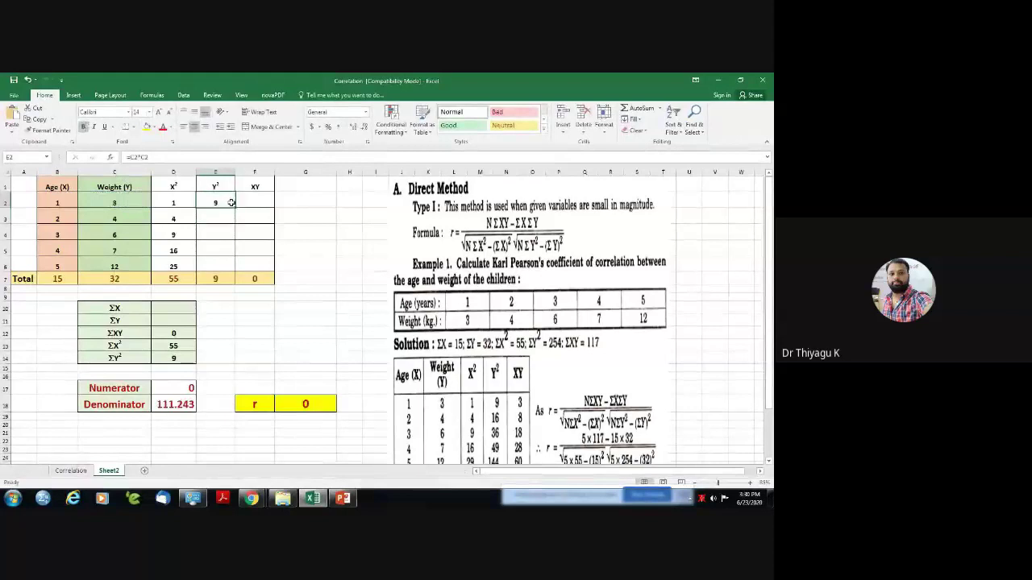
pyautogui.moveTo(235, 211); pyautogui.dragTo(237, 266)
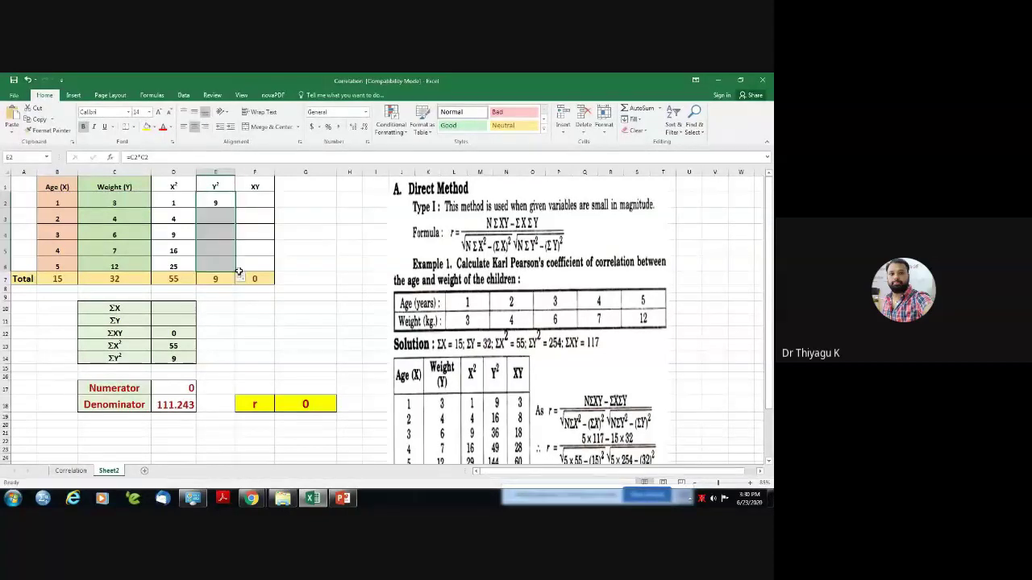
pyautogui.click(303, 247)
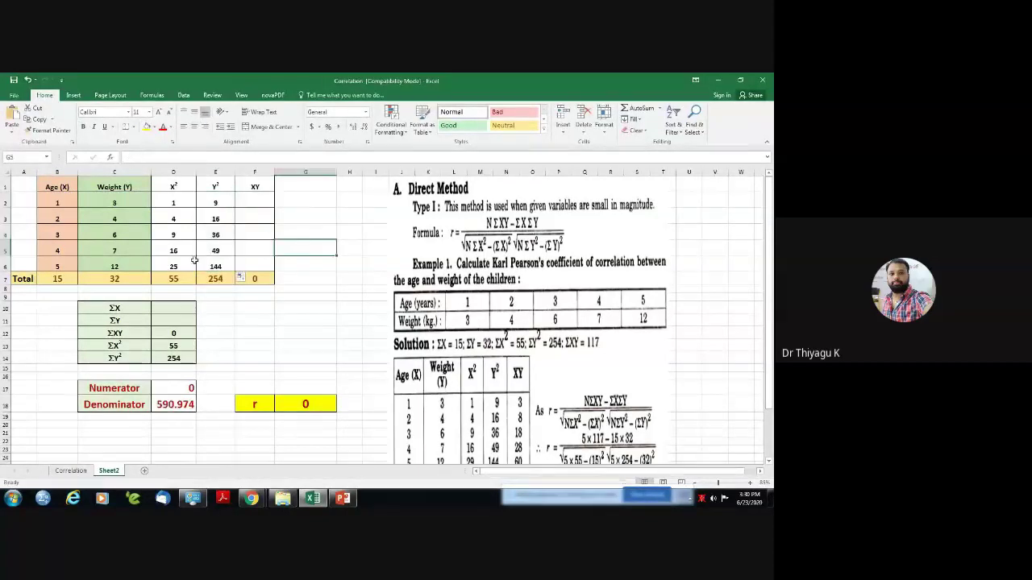
# Compare the Y² values with the weights in column C, and inspect the Y² column's total formula.
pyautogui.click(117, 203)
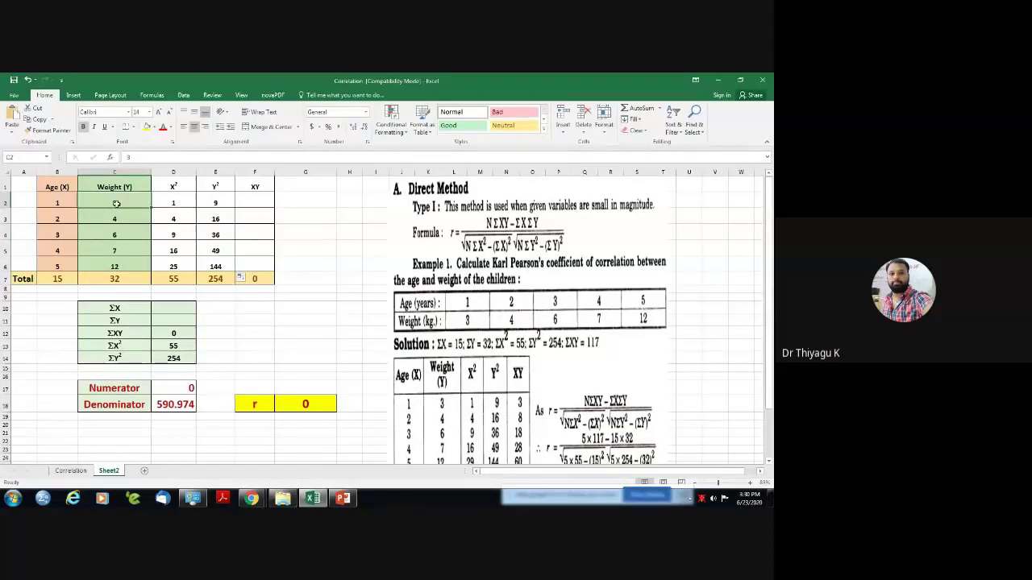
pyautogui.click(215, 234)
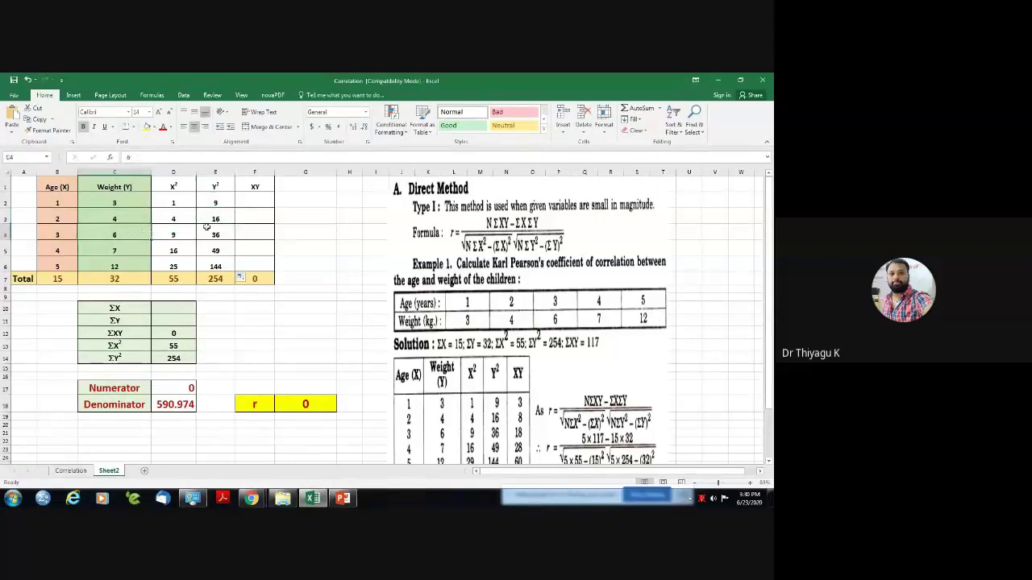
pyautogui.click(103, 251)
pyautogui.click(219, 252)
pyautogui.click(115, 266)
pyautogui.click(216, 264)
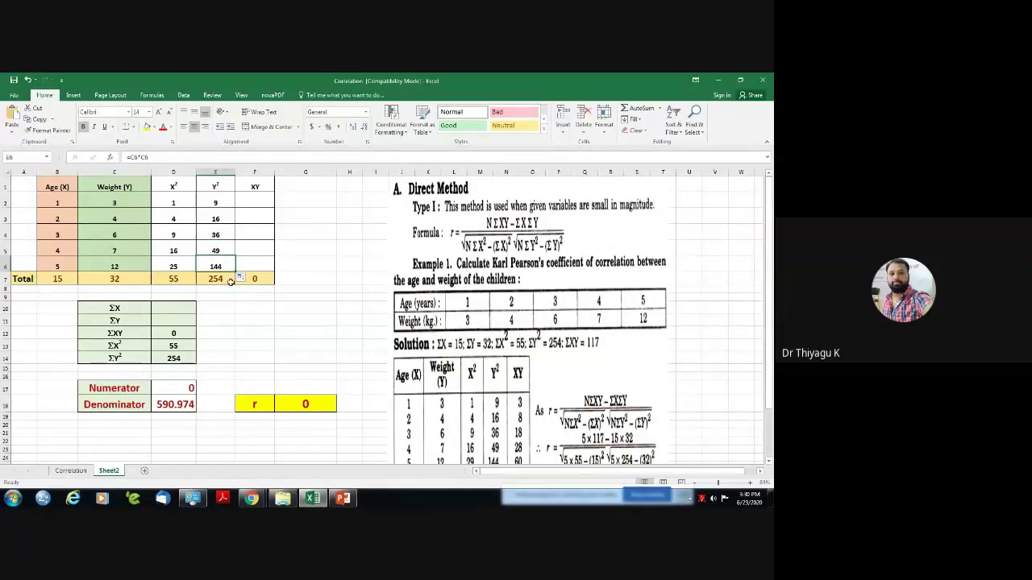
pyautogui.click(219, 277)
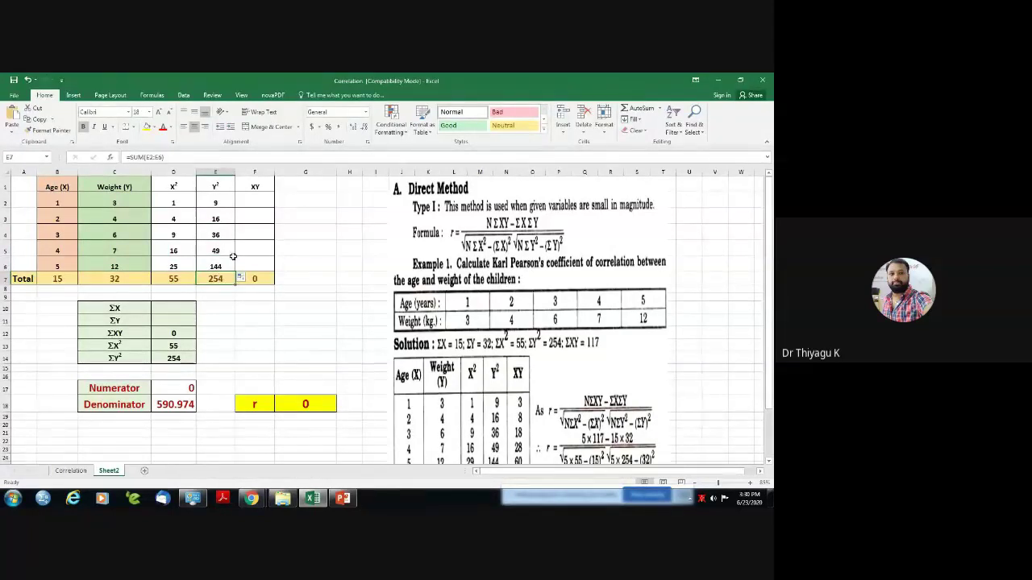
# Calculate the first XY product in F2 as =B2*C2 and fill the formula down through F6.
pyautogui.click(258, 200)
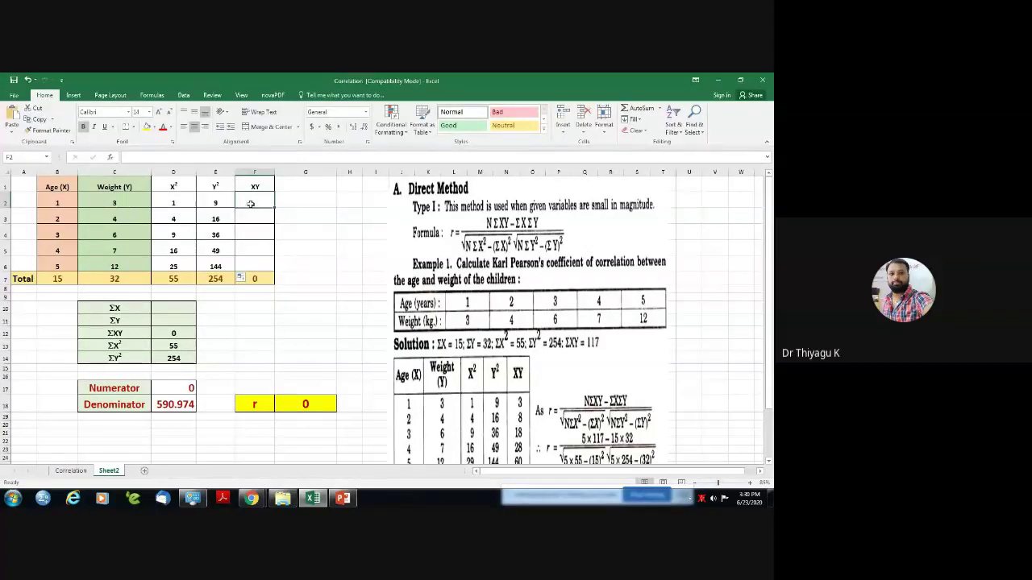
pyautogui.write('=')
pyautogui.click(58, 202)
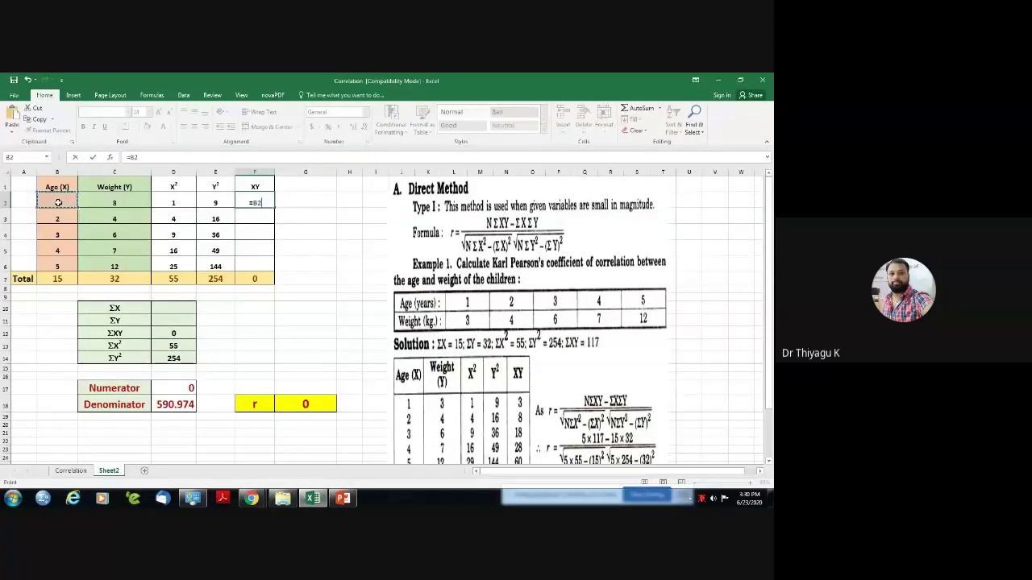
pyautogui.write('*')
pyautogui.click(115, 207)
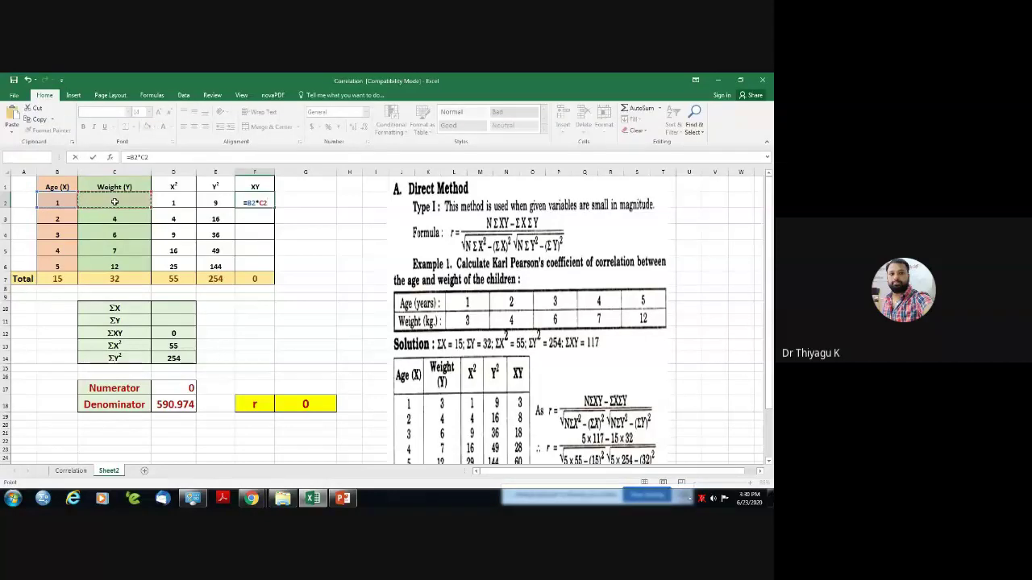
pyautogui.press('Return')
pyautogui.click(272, 206)
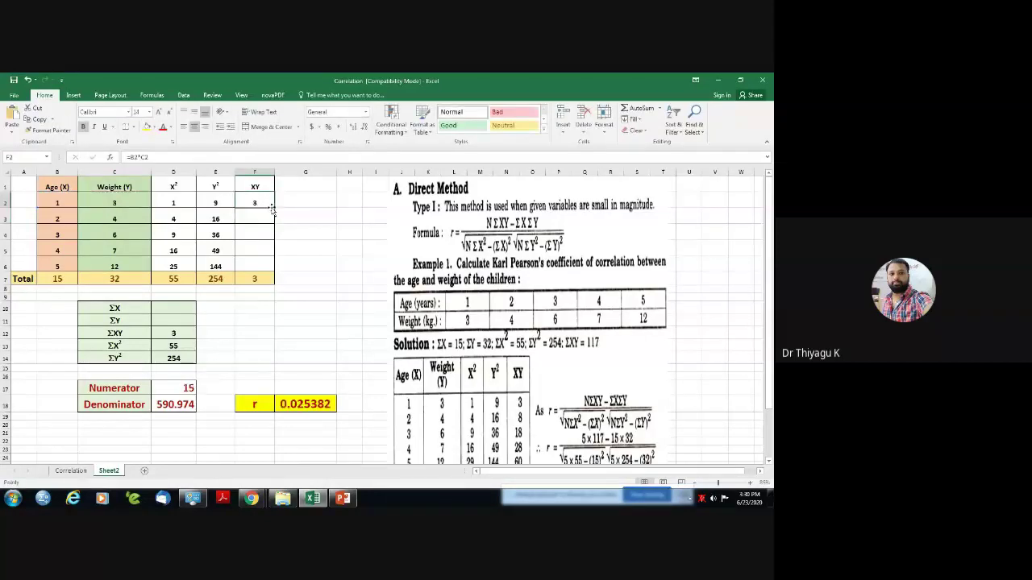
pyautogui.moveTo(274, 208); pyautogui.dragTo(277, 269)
pyautogui.click(300, 228)
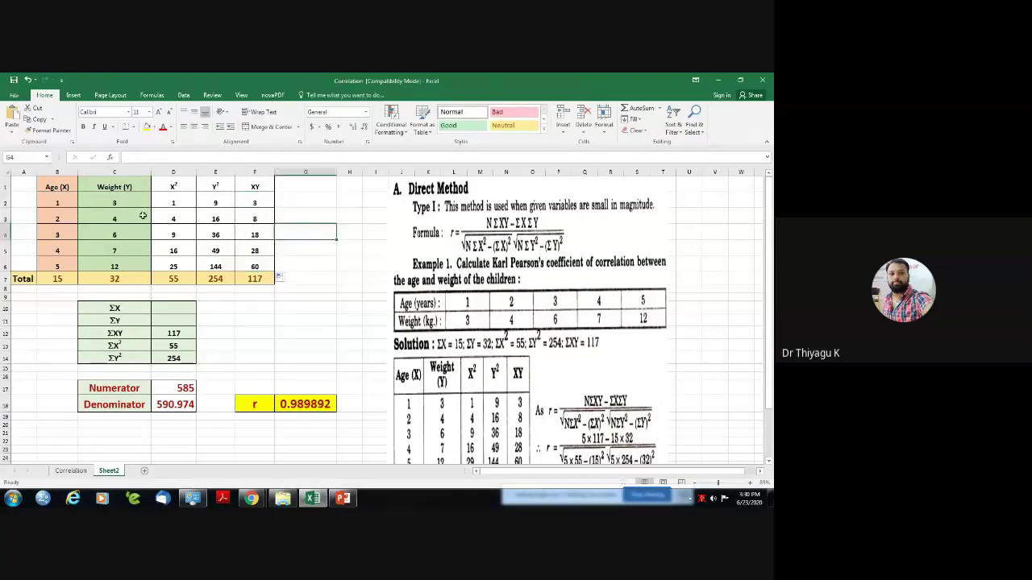
# Review the XY products against their ages and weights, and look over the Total row.
pyautogui.click(111, 203)
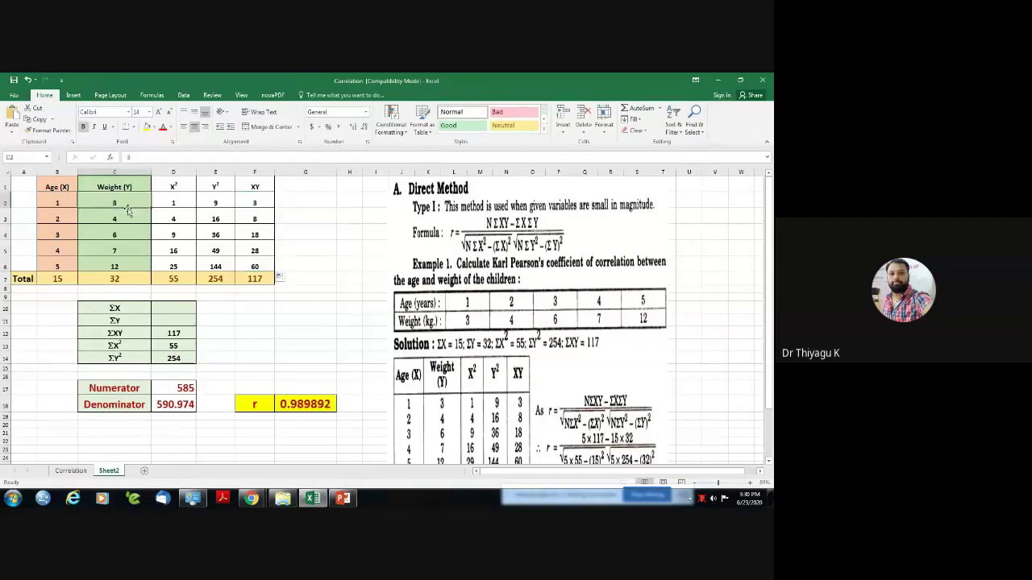
pyautogui.click(47, 202)
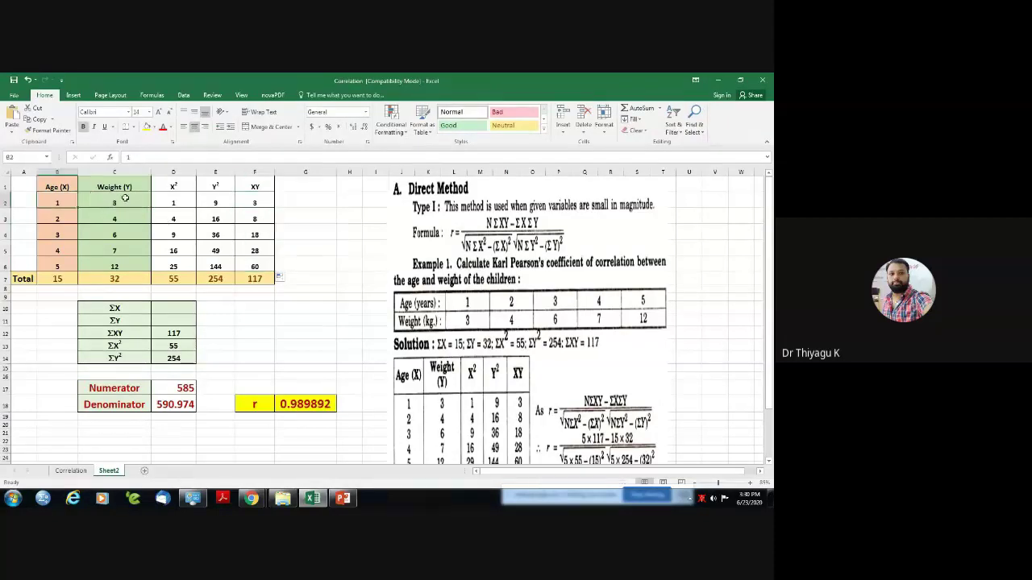
pyautogui.click(69, 233)
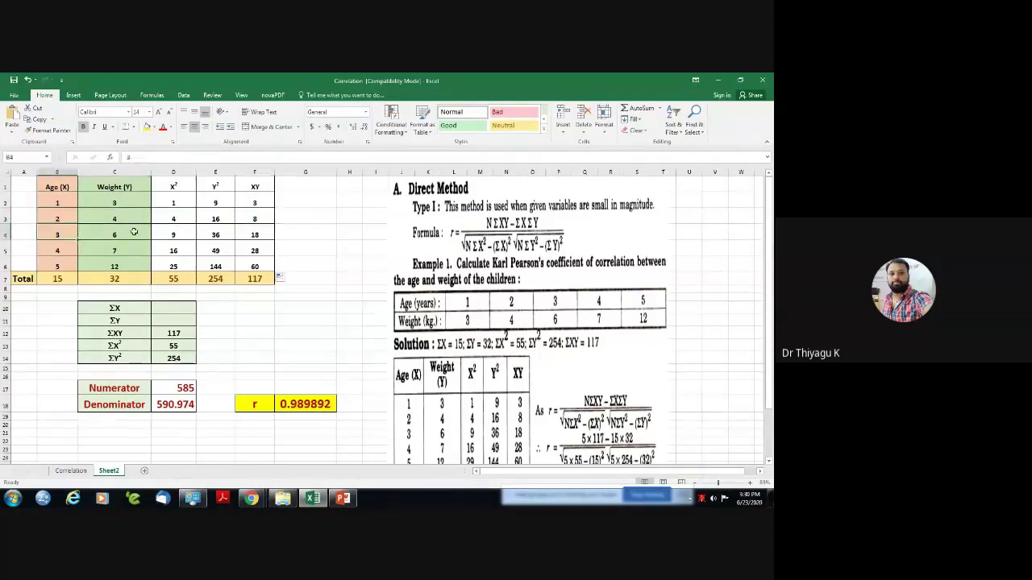
pyautogui.click(246, 234)
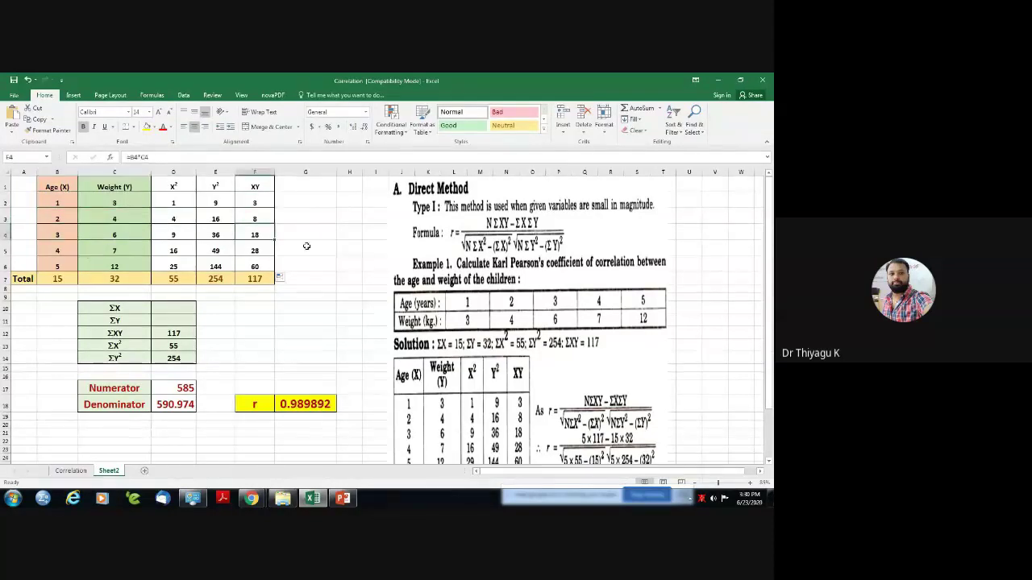
pyautogui.click(108, 266)
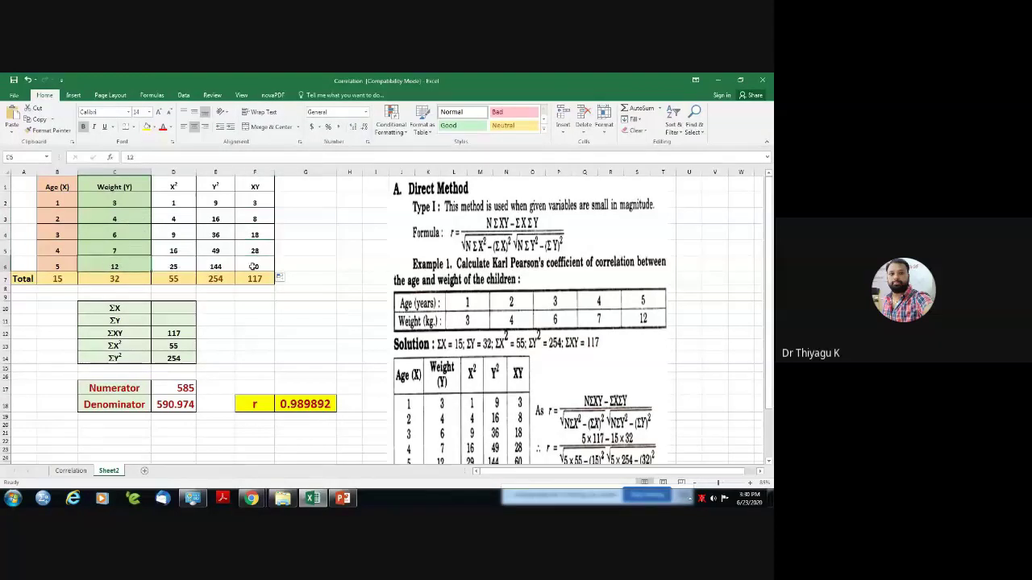
pyautogui.moveTo(65, 279); pyautogui.dragTo(274, 280)
pyautogui.click(58, 282)
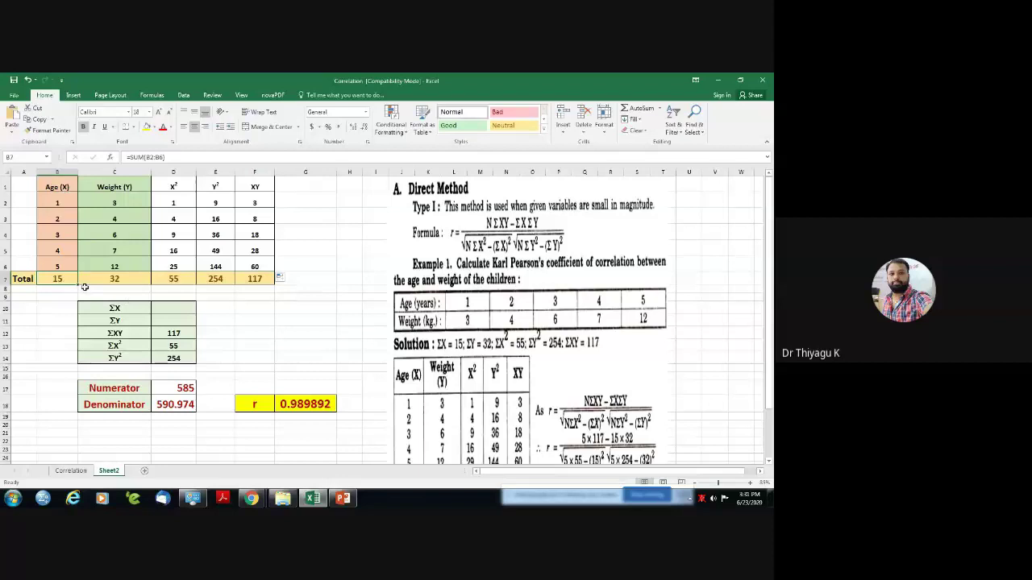
# Link the ΣX cell D10 to the age total with =B7.
pyautogui.click(171, 308)
pyautogui.write('=')
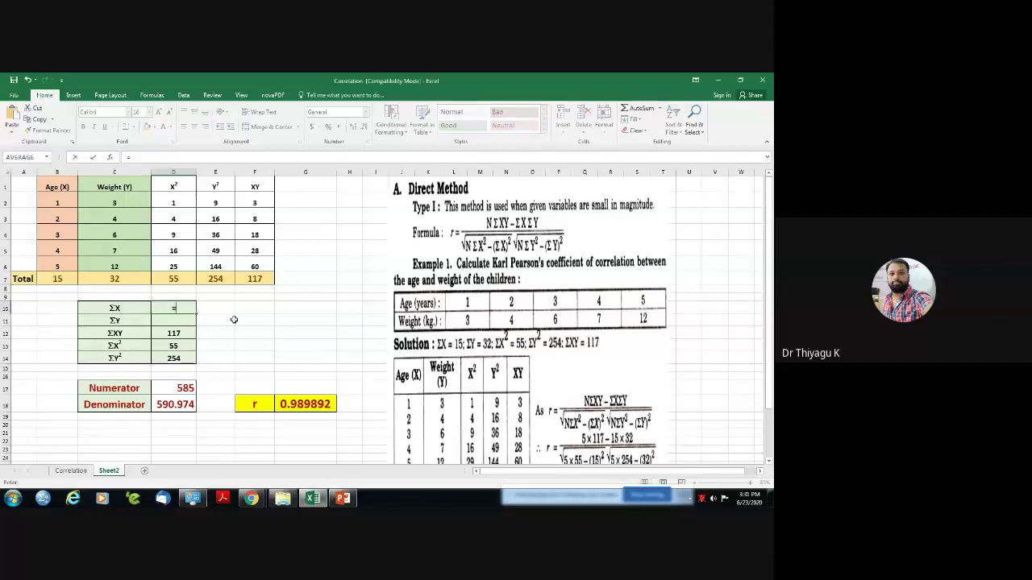
pyautogui.click(49, 278)
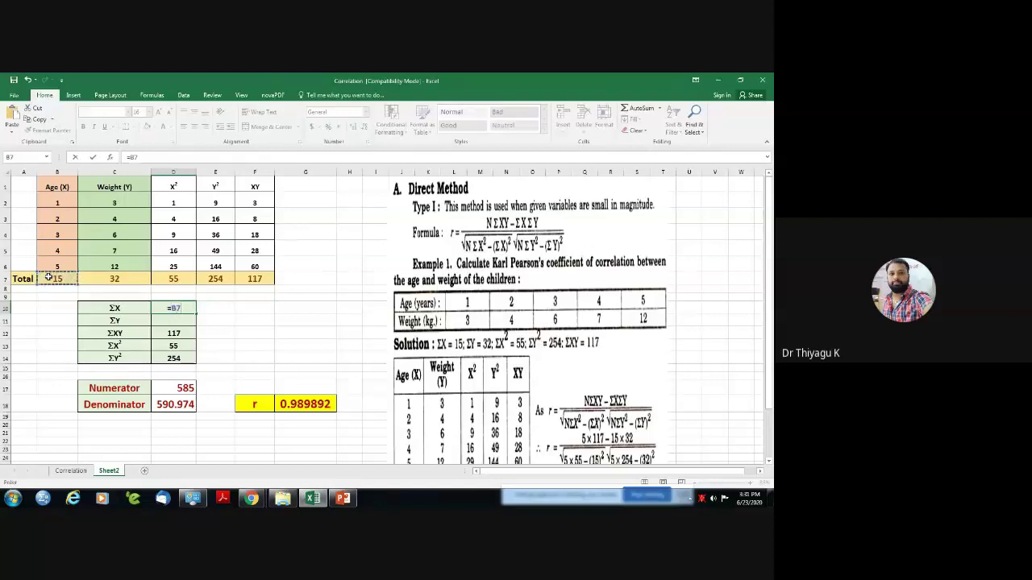
pyautogui.press('Return')
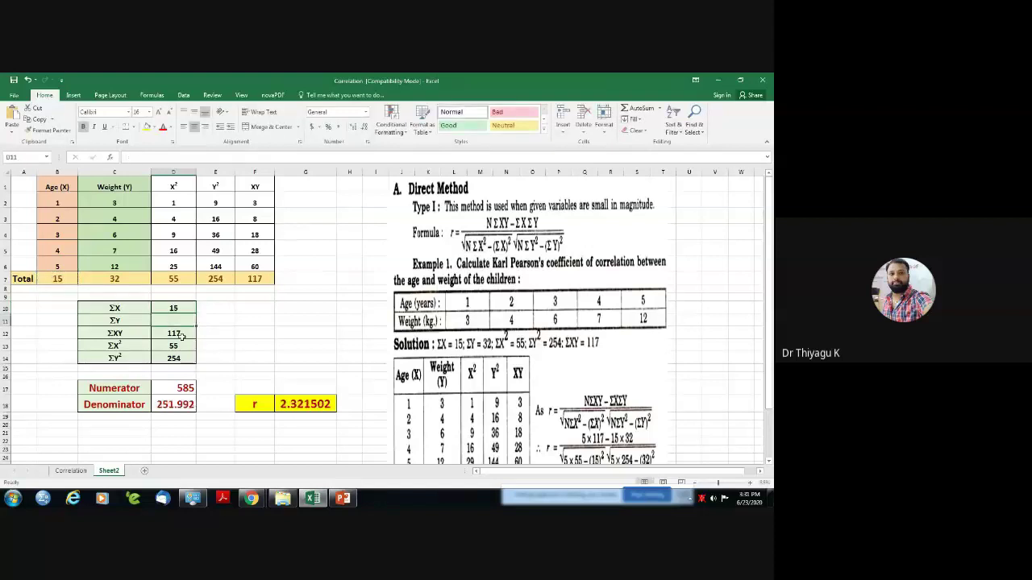
# Link the ΣY cell D11 to the weight total with =C7.
pyautogui.click(117, 278)
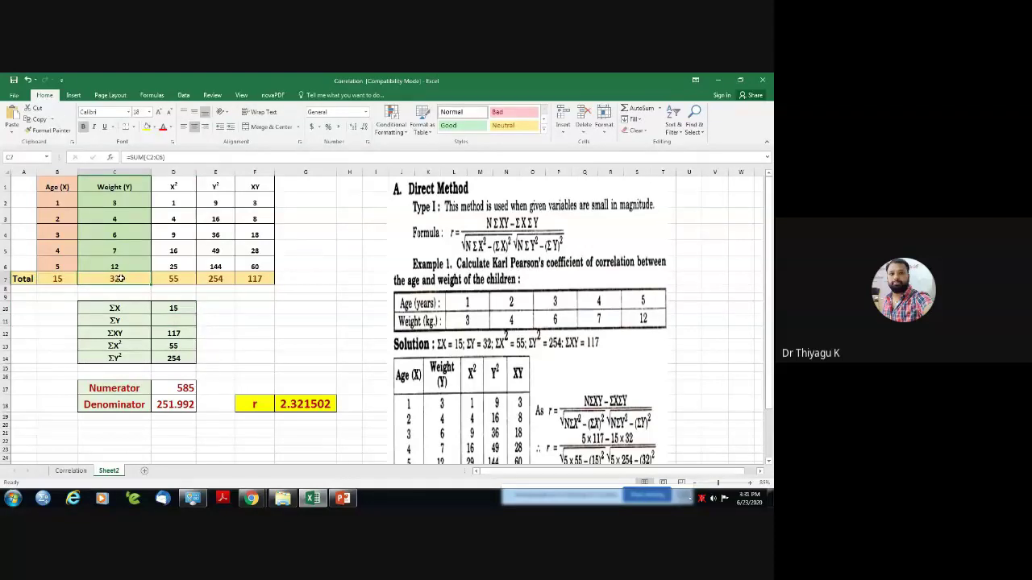
pyautogui.click(191, 319)
pyautogui.write('=')
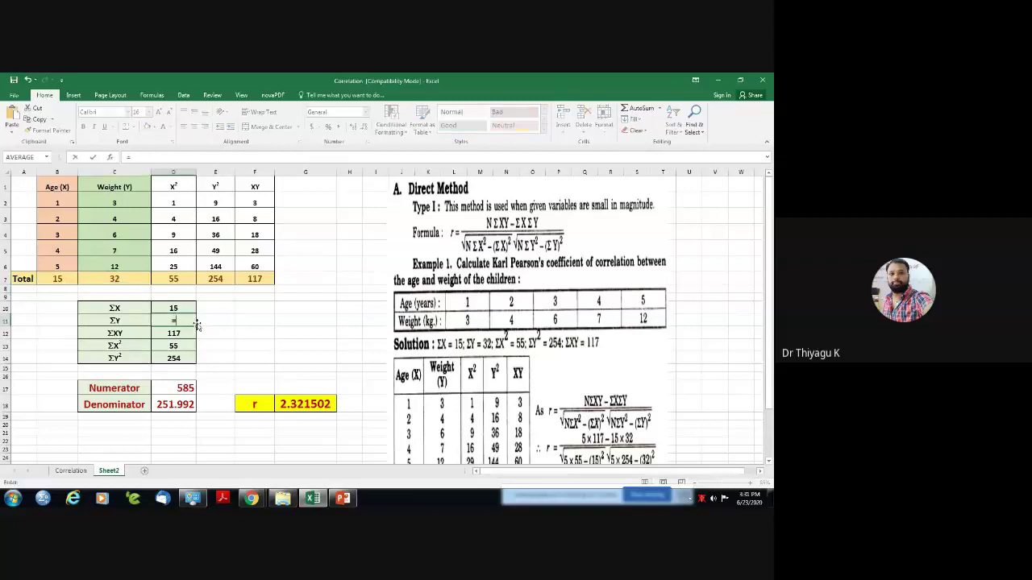
pyautogui.click(113, 279)
pyautogui.press('Return')
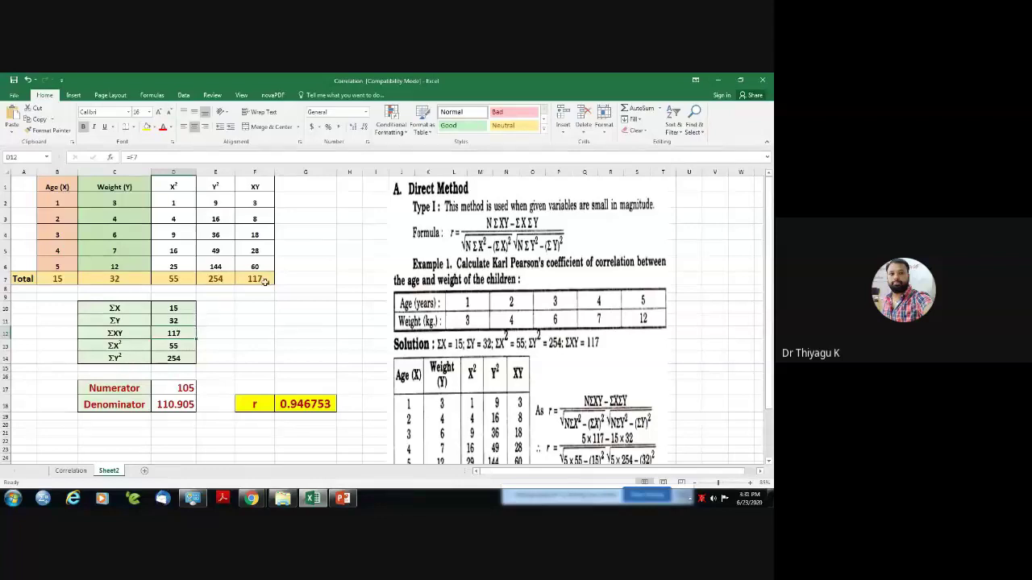
# Inspect the formulas behind the ΣX², ΣY² and Numerator cells.
pyautogui.click(174, 345)
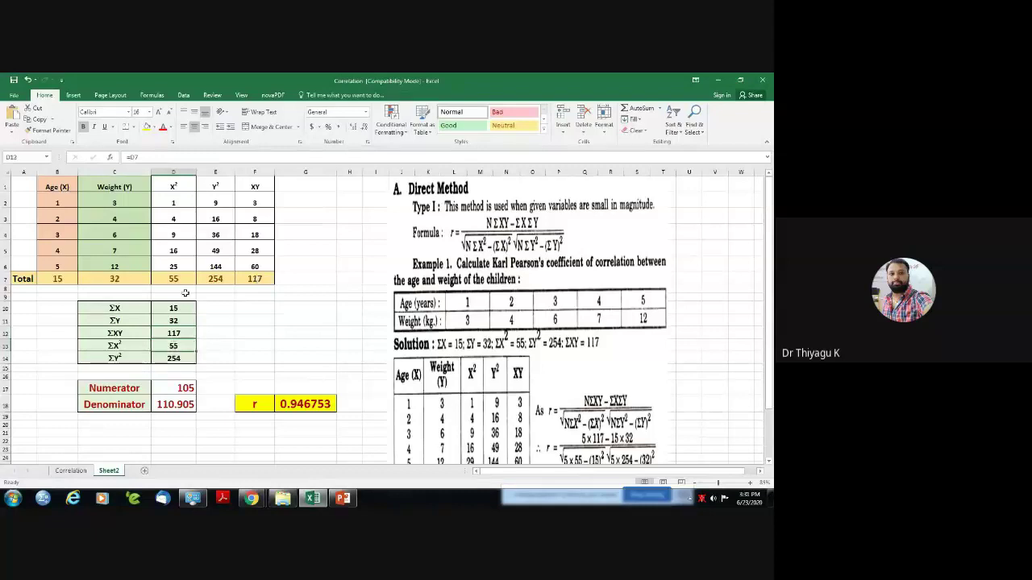
pyautogui.click(174, 358)
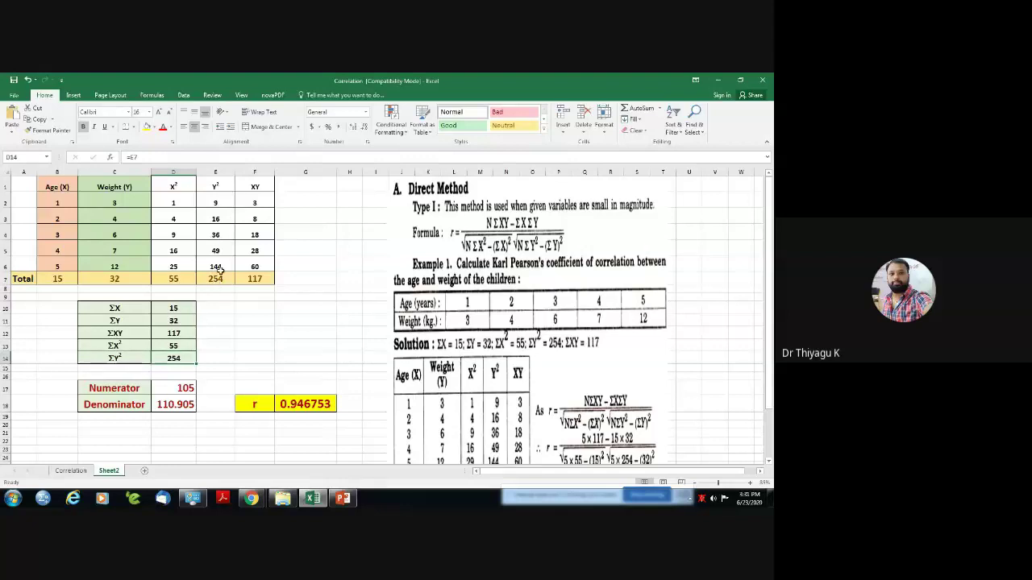
pyautogui.click(182, 388)
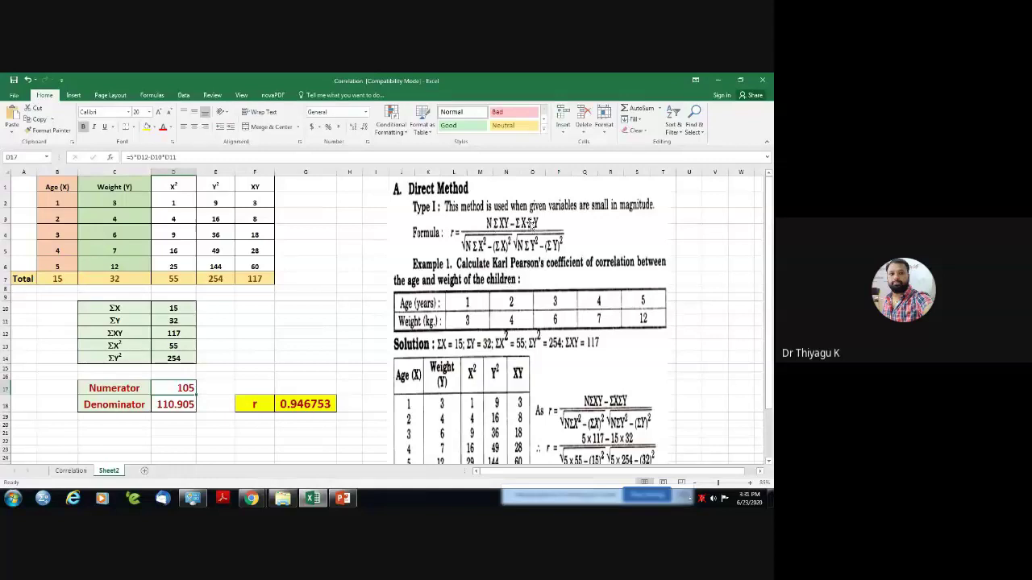
# Examine the Numerator formula in D17 and compare its terms with the textbook's direct-method formula.
pyautogui.scroll(1, 561, 244)
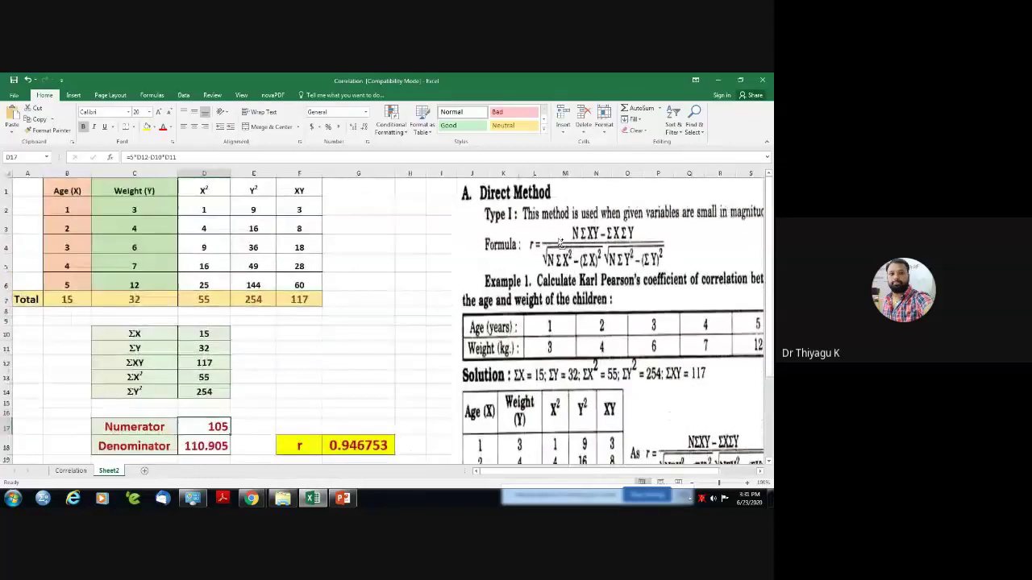
pyautogui.moveTo(180, 156); pyautogui.dragTo(126, 157)
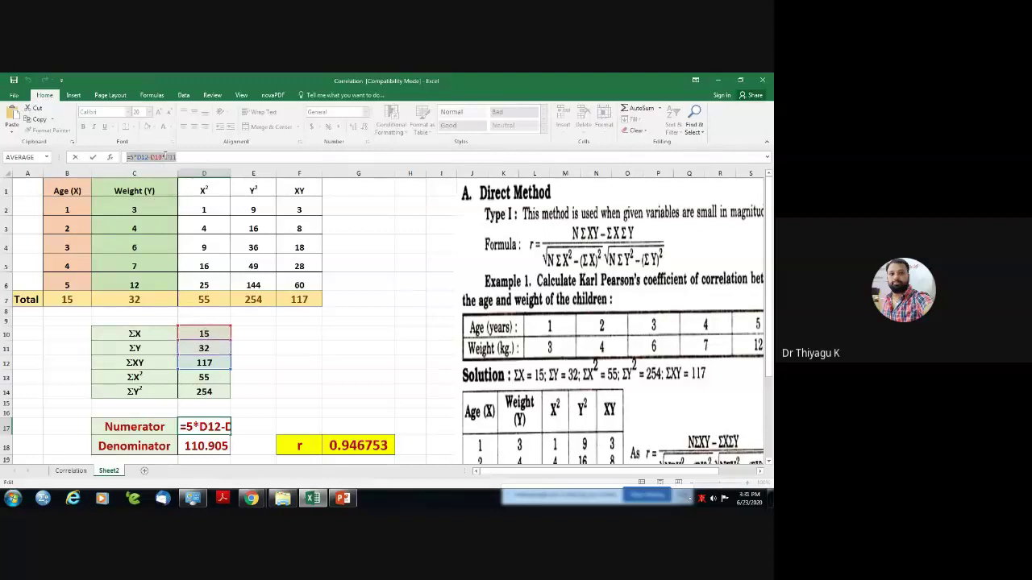
pyautogui.click(188, 158)
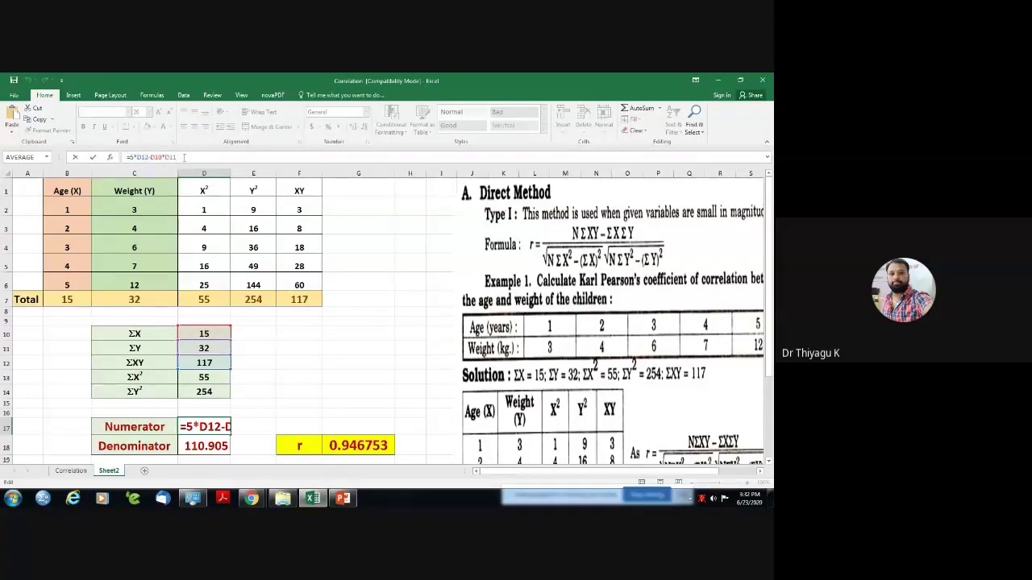
pyautogui.press('Return')
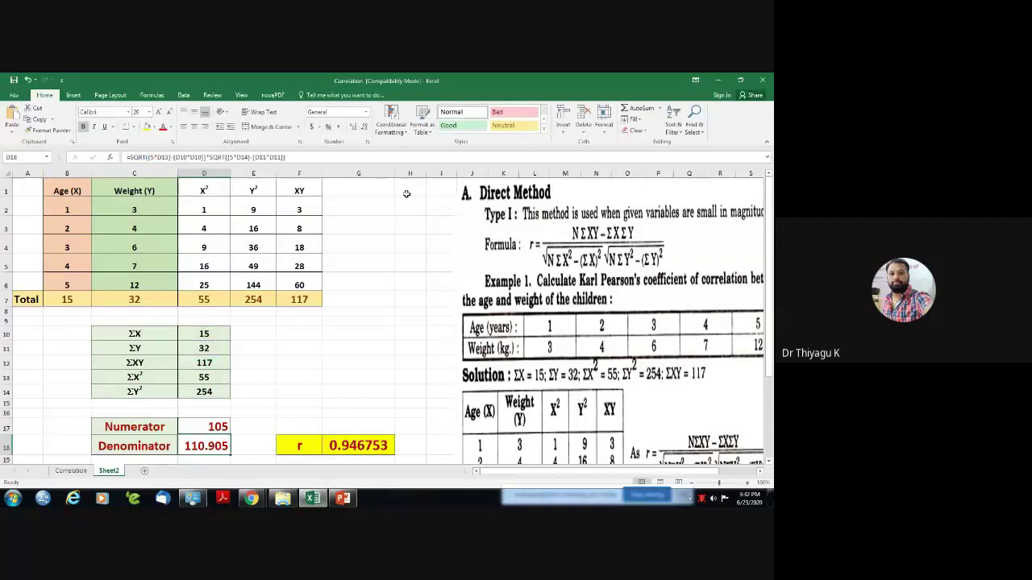
pyautogui.click(266, 402)
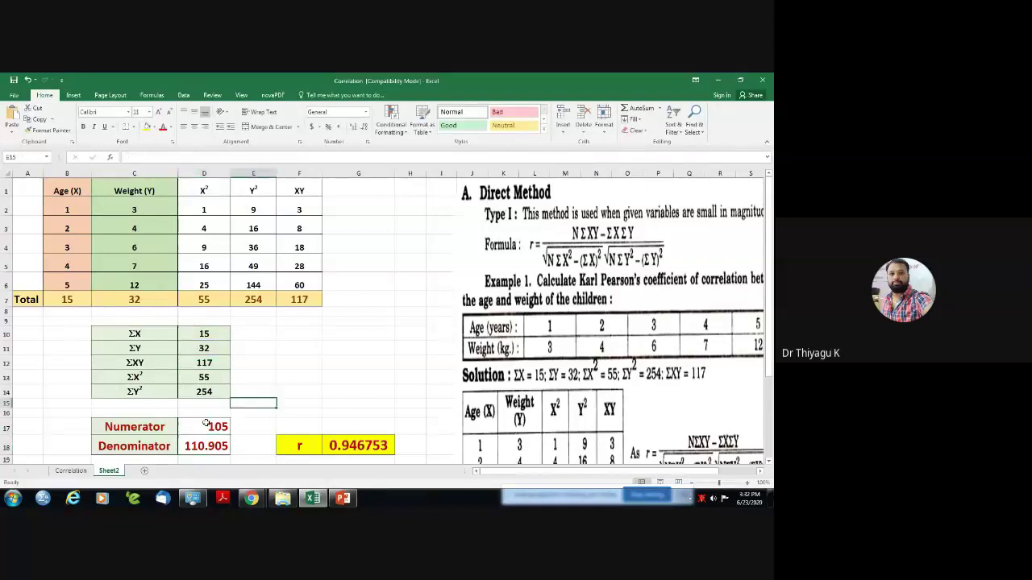
pyautogui.click(206, 424)
# Examine the Denominator formula in D18 and trace its ΣX, ΣY, ΣX² and ΣY² references against the textbook formula.
pyautogui.scroll(-2, 303, 390)
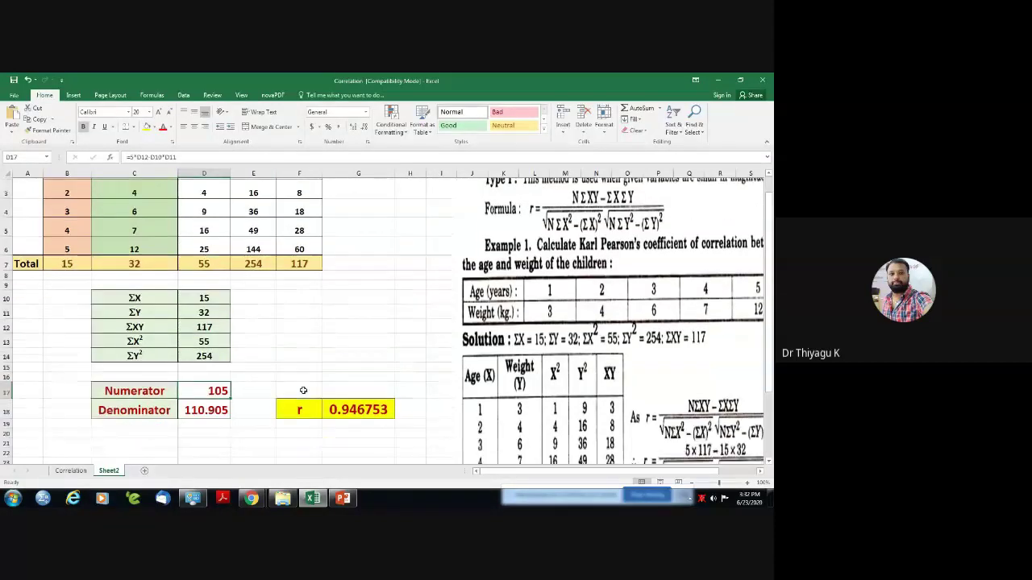
pyautogui.click(195, 337)
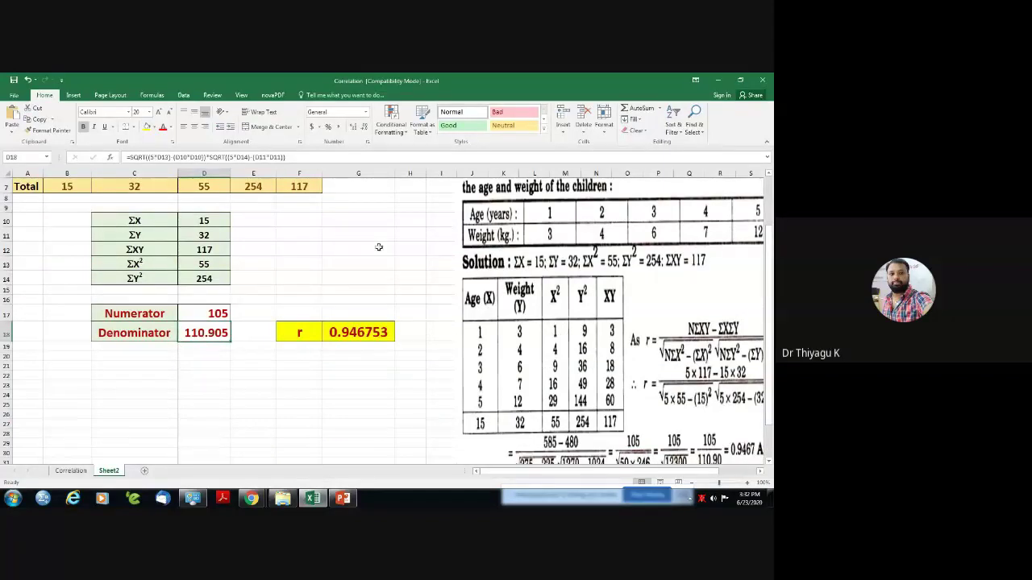
pyautogui.scroll(2, 552, 292)
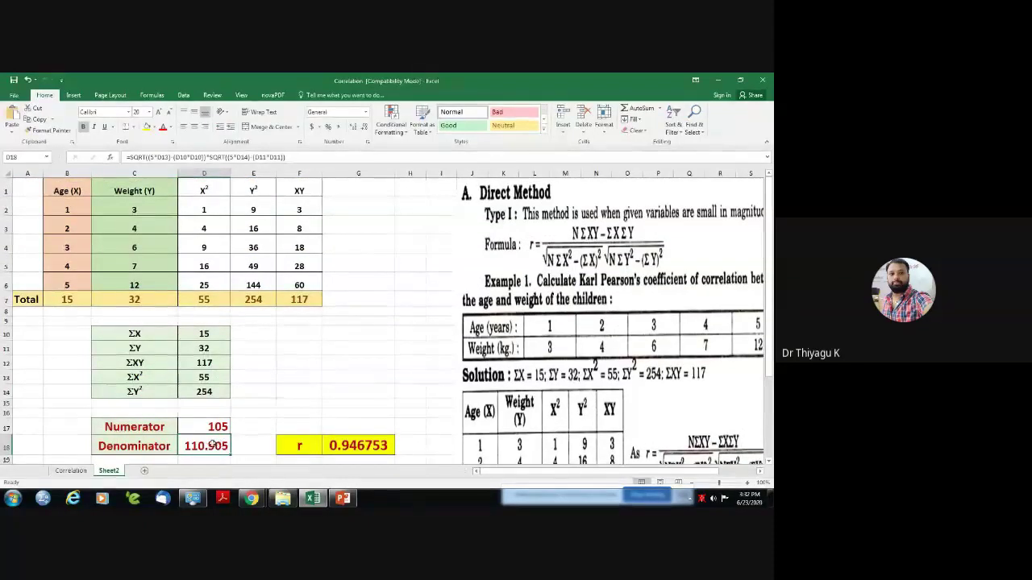
pyautogui.click(141, 157)
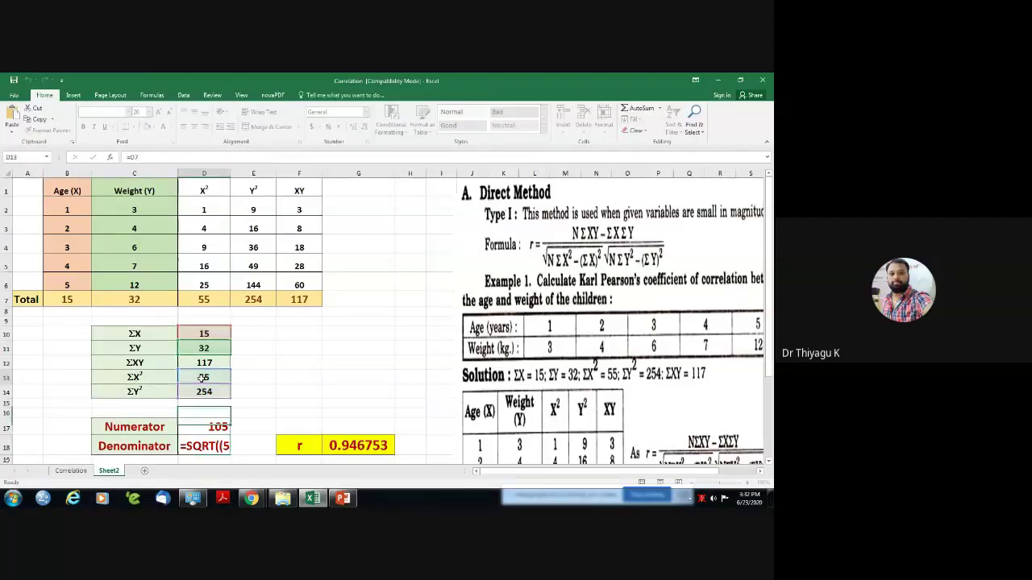
pyautogui.click(203, 377)
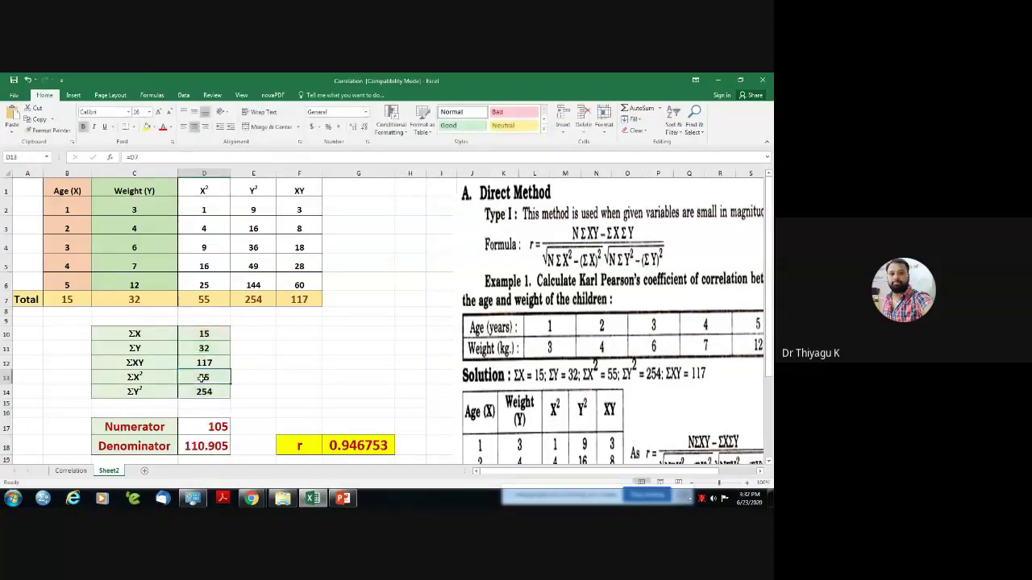
pyautogui.click(381, 349)
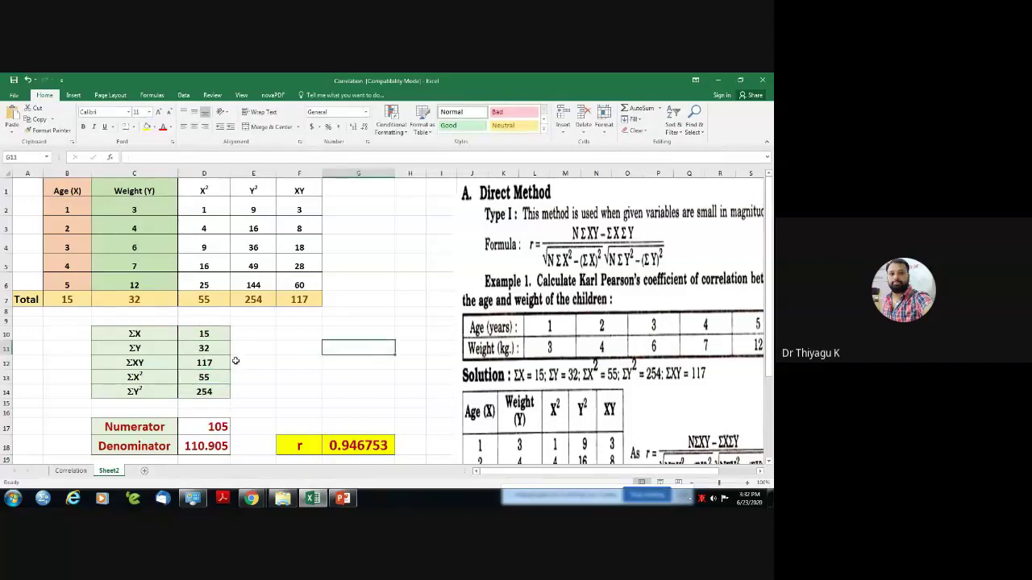
pyautogui.click(204, 362)
pyautogui.click(212, 446)
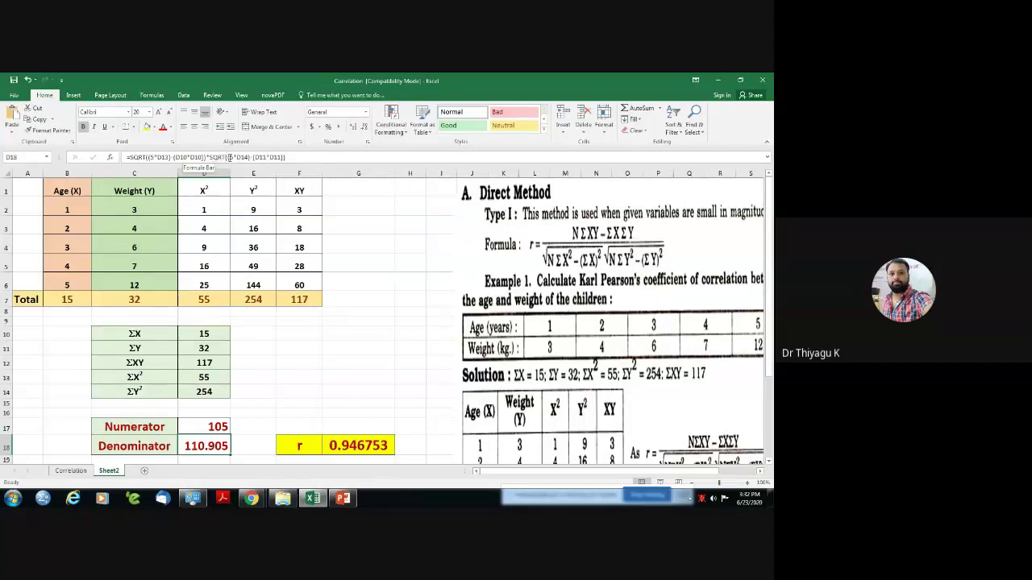
pyautogui.click(295, 156)
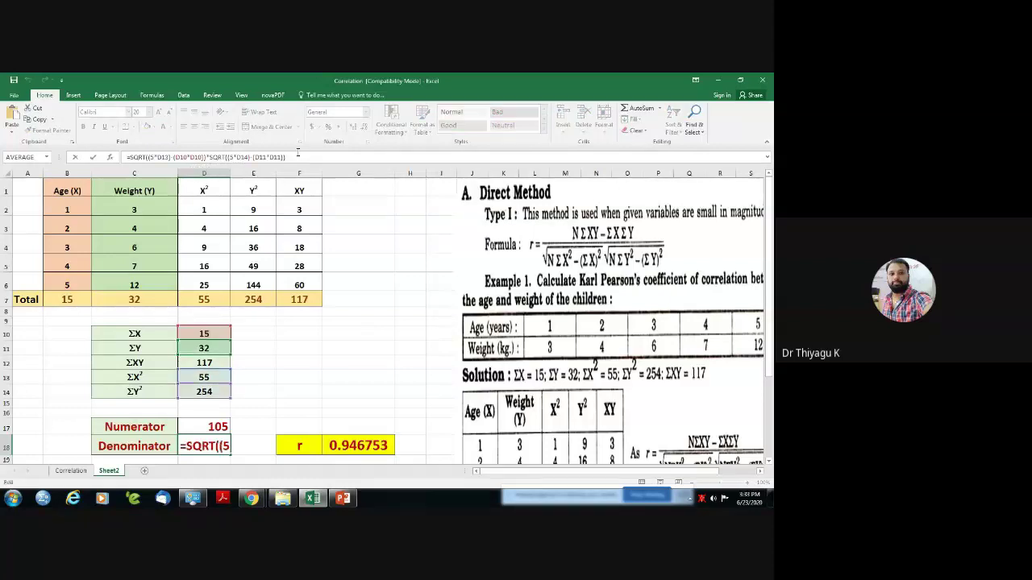
pyautogui.press('Return')
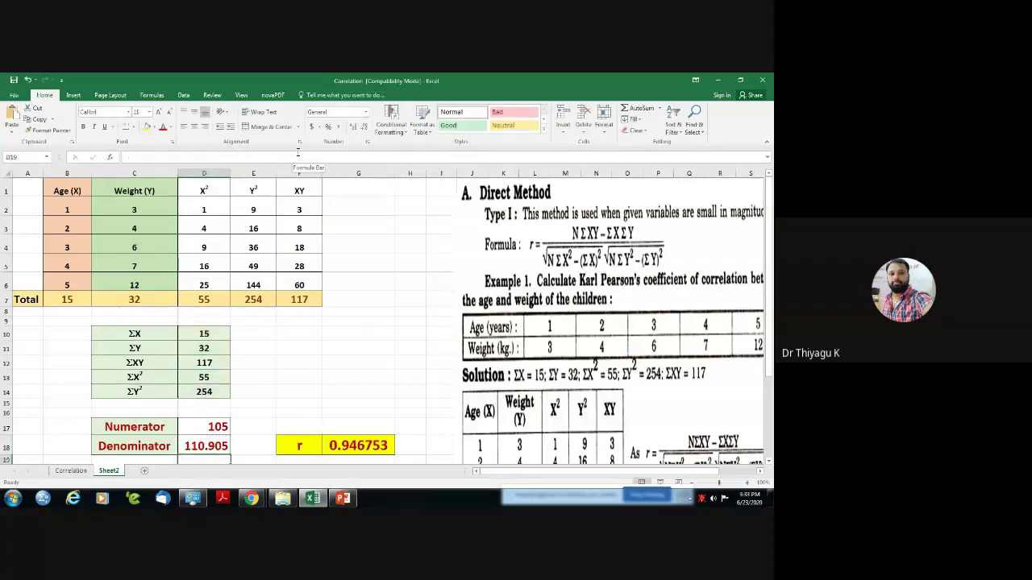
pyautogui.click(216, 446)
pyautogui.scroll(-4, 693, 372)
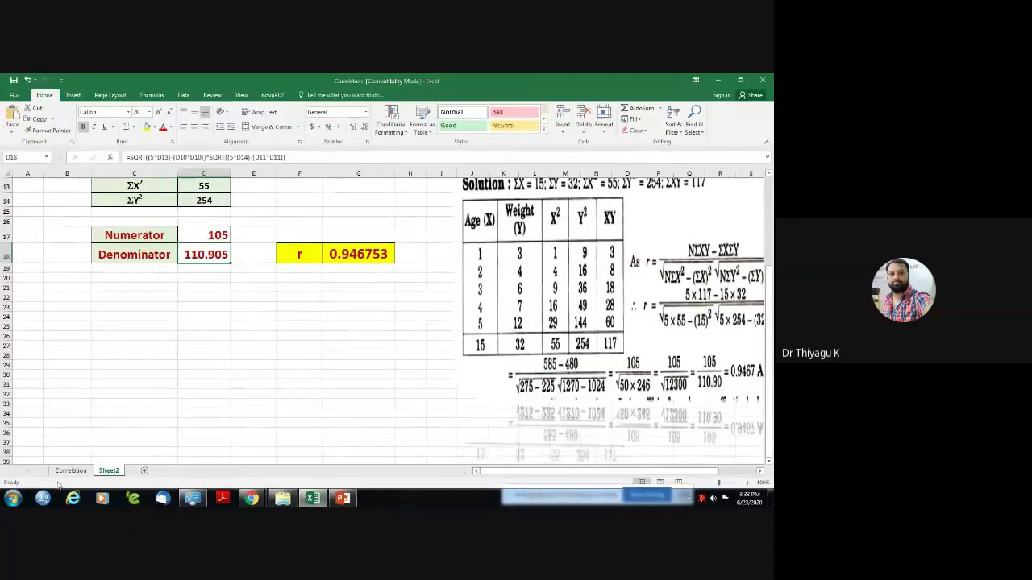
# Inspect the r formula in G18 together with the Numerator and Denominator cells it refers to.
pyautogui.click(352, 254)
pyautogui.scroll(3, 352, 254)
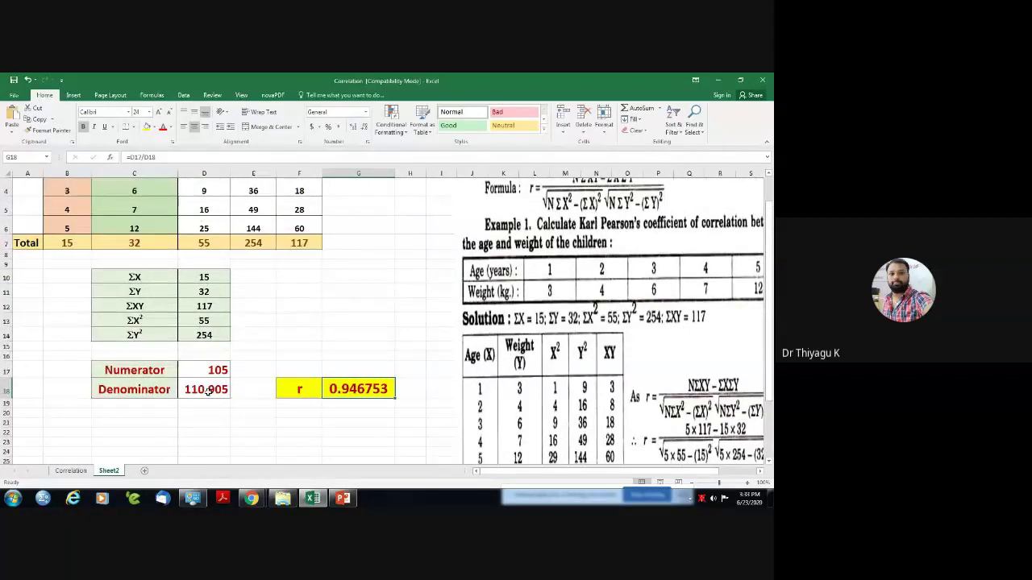
pyautogui.click(202, 373)
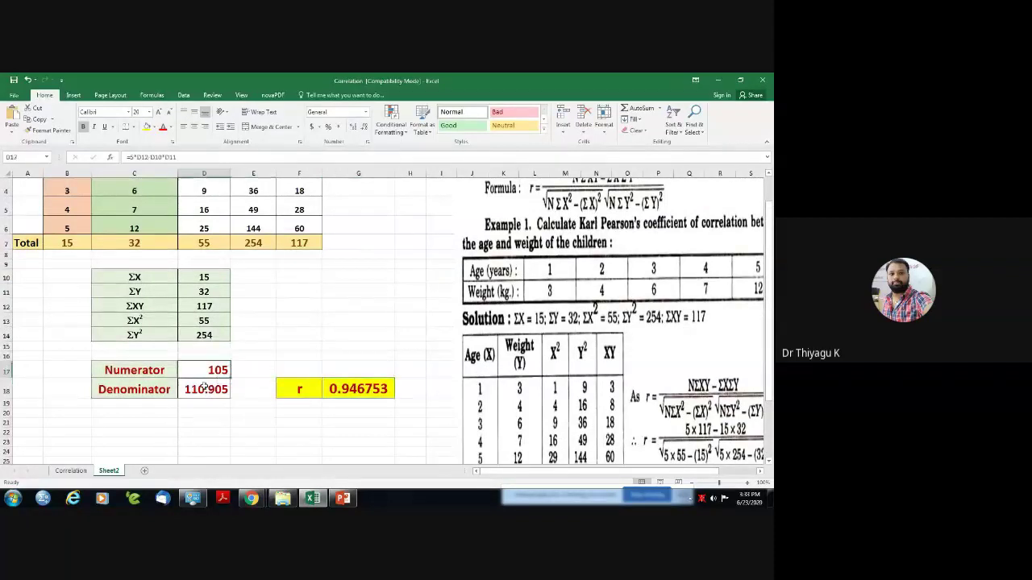
pyautogui.click(375, 393)
pyautogui.scroll(-1, 392, 392)
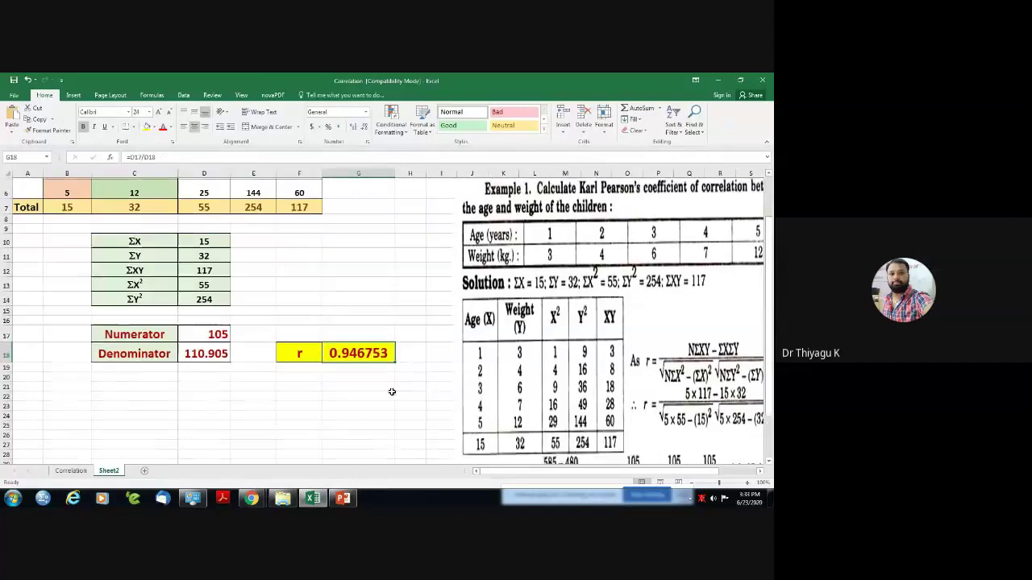
# Format the r value in G18 with the Number format.
pyautogui.click(350, 349)
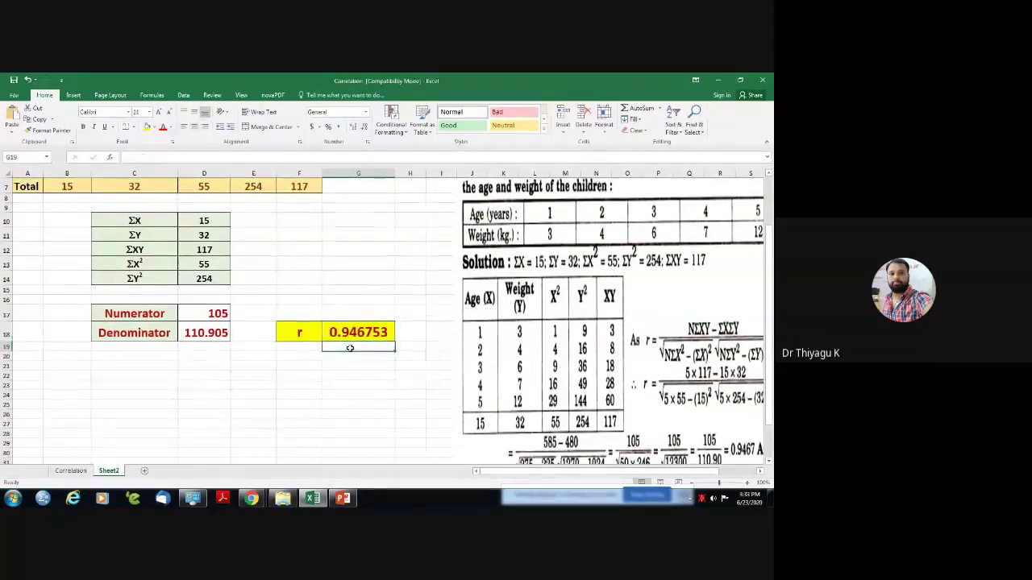
pyautogui.click(367, 332)
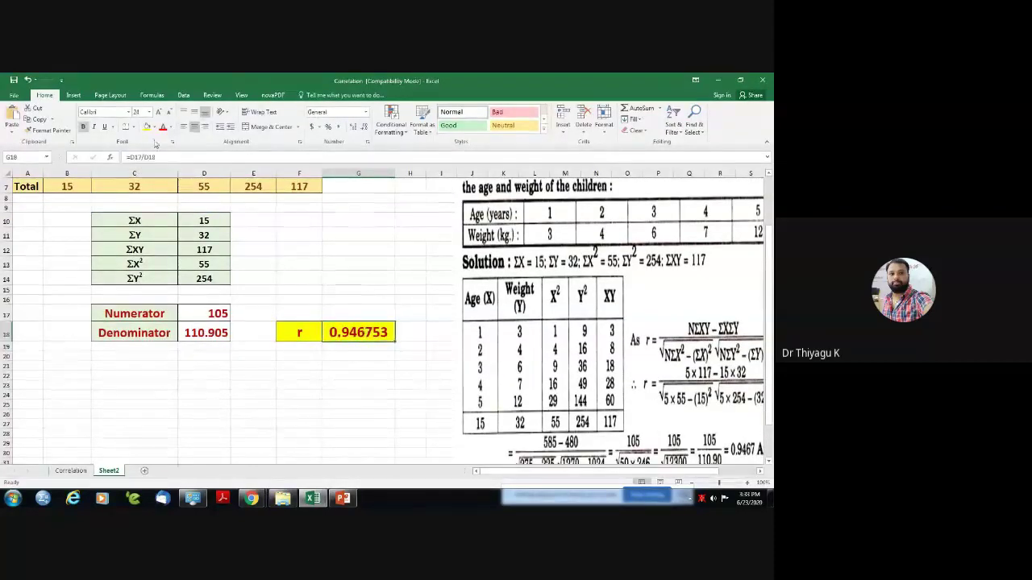
pyautogui.click(365, 113)
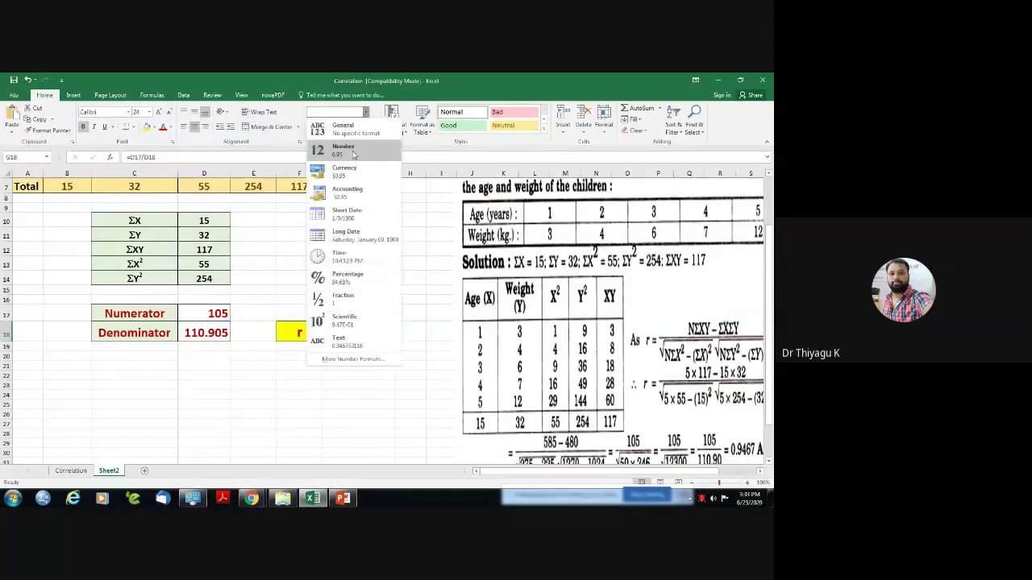
pyautogui.click(353, 153)
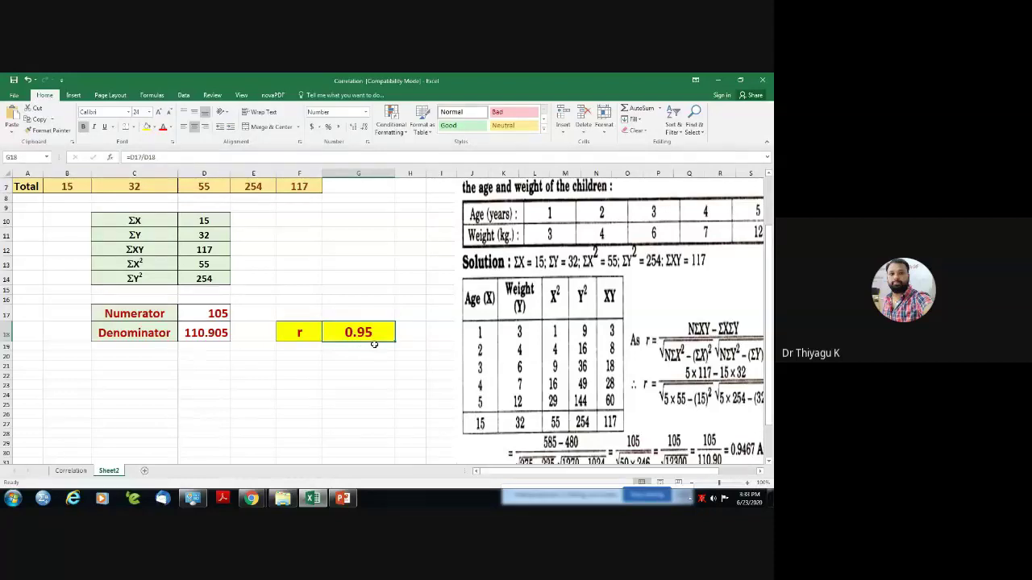
# Review the worked table and its results, view the Correlation sheet, and return to Sheet2.
pyautogui.scroll(2, 267, 295)
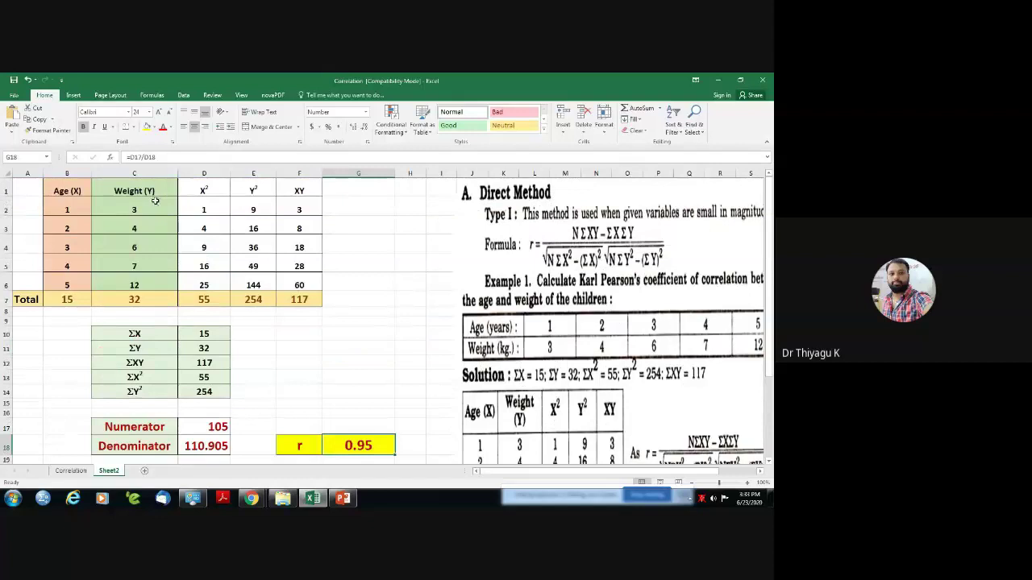
pyautogui.scroll(-3, 165, 241)
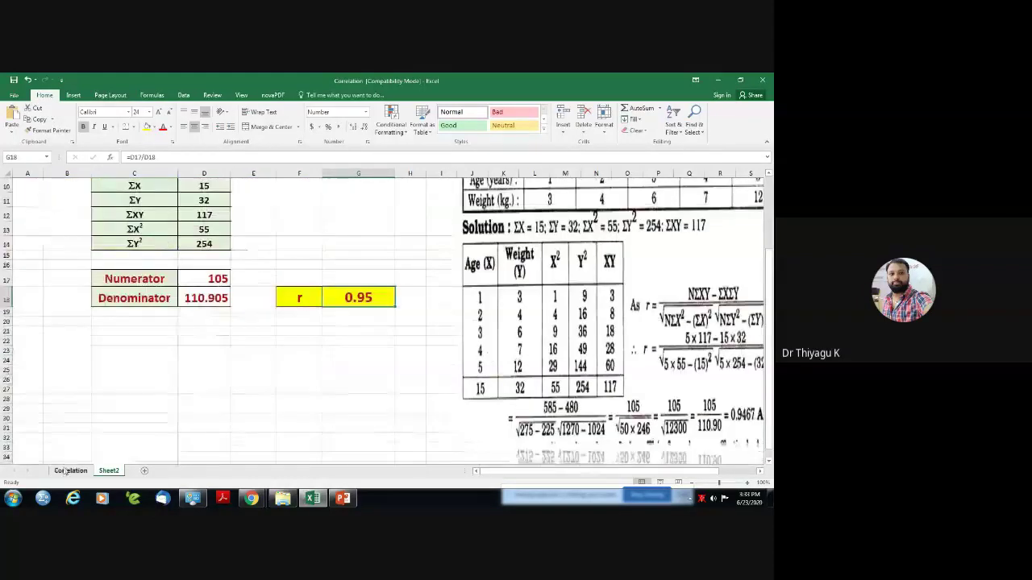
pyautogui.scroll(3, 74, 437)
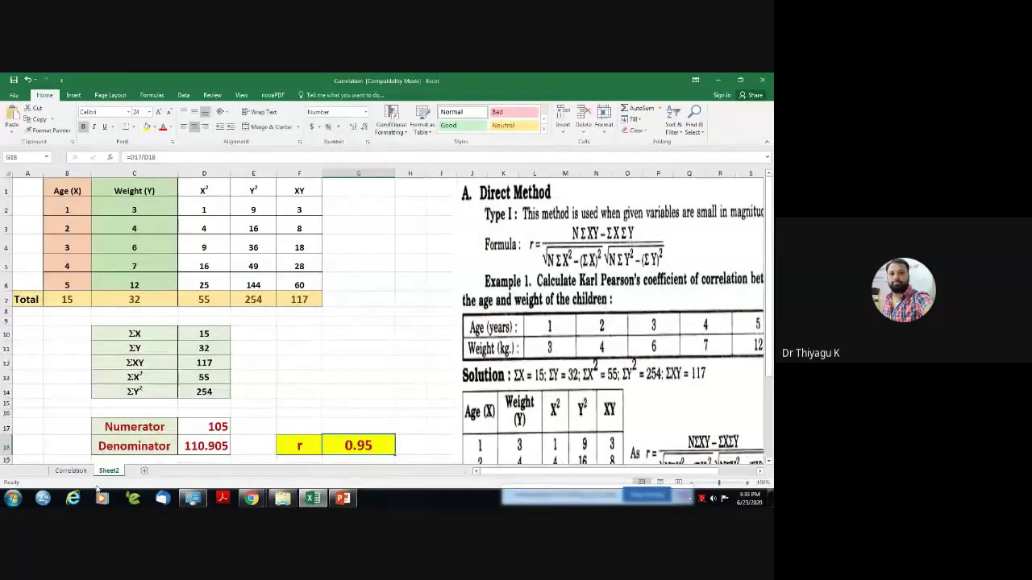
pyautogui.click(71, 471)
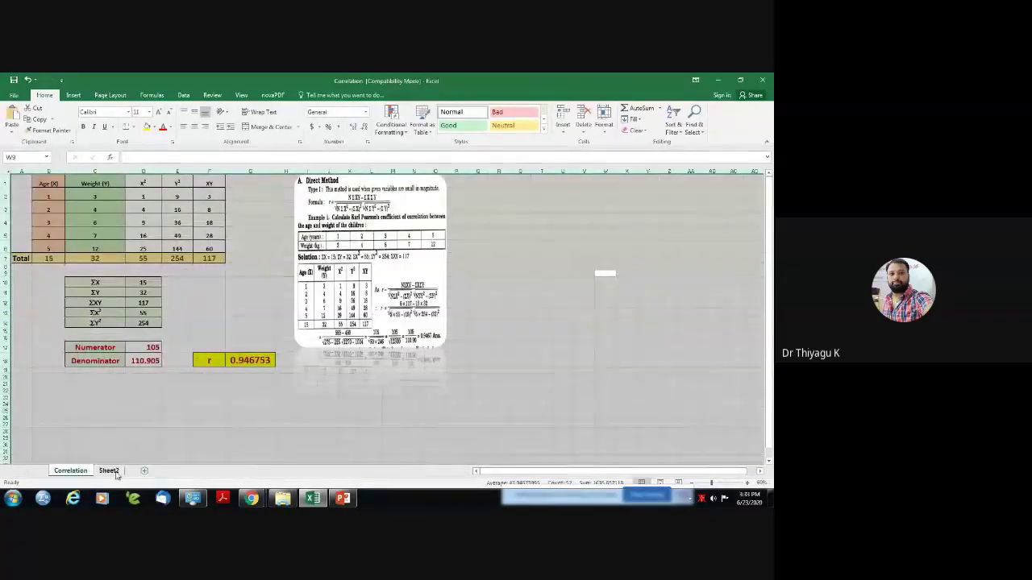
pyautogui.click(108, 471)
# Clear the age and weight values in B2:C6 along with the column headings in B1 and C1.
pyautogui.moveTo(67, 210); pyautogui.dragTo(135, 282)
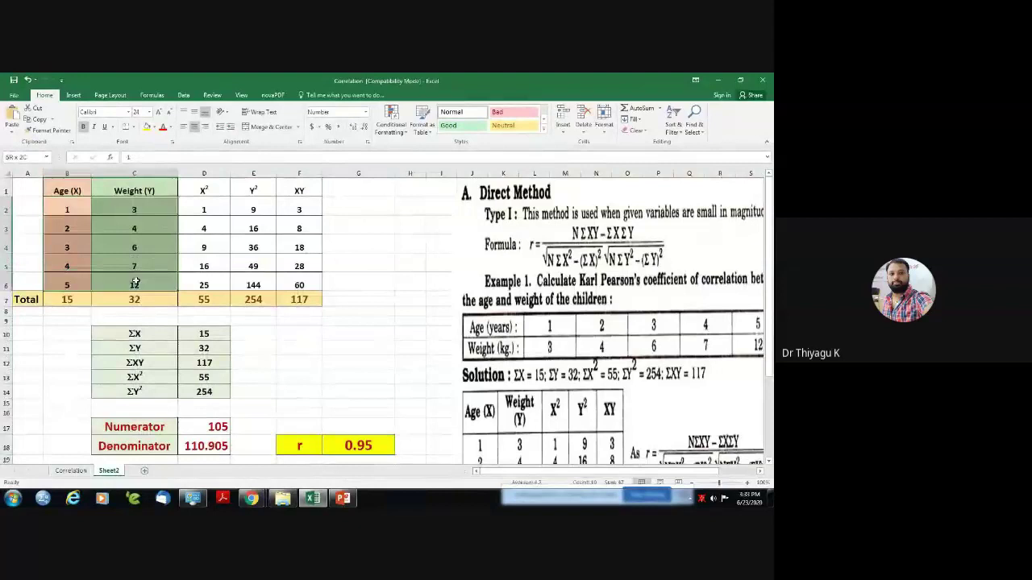
pyautogui.press('Delete')
pyautogui.click(68, 193)
pyautogui.press('Delete')
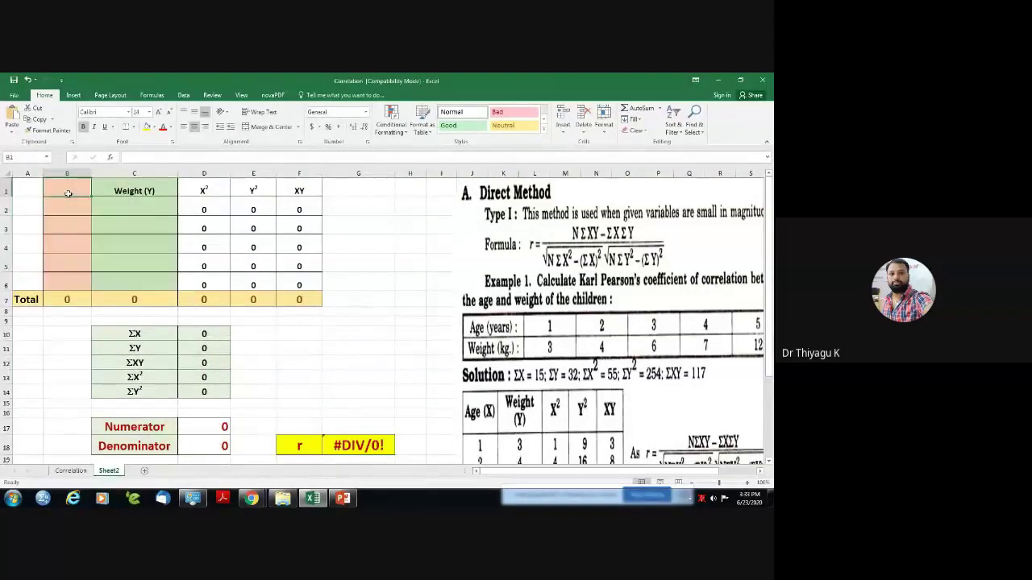
pyautogui.click(128, 186)
pyautogui.press('BackSpace')
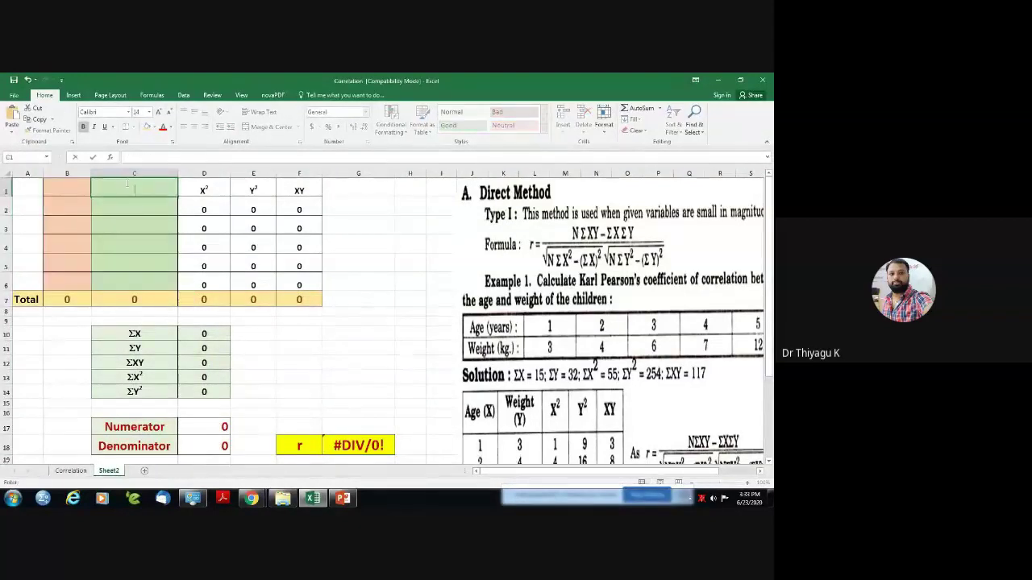
# Label the two empty data columns Height in B1 and Weight in C1.
pyautogui.click(71, 188)
pyautogui.write('Height')
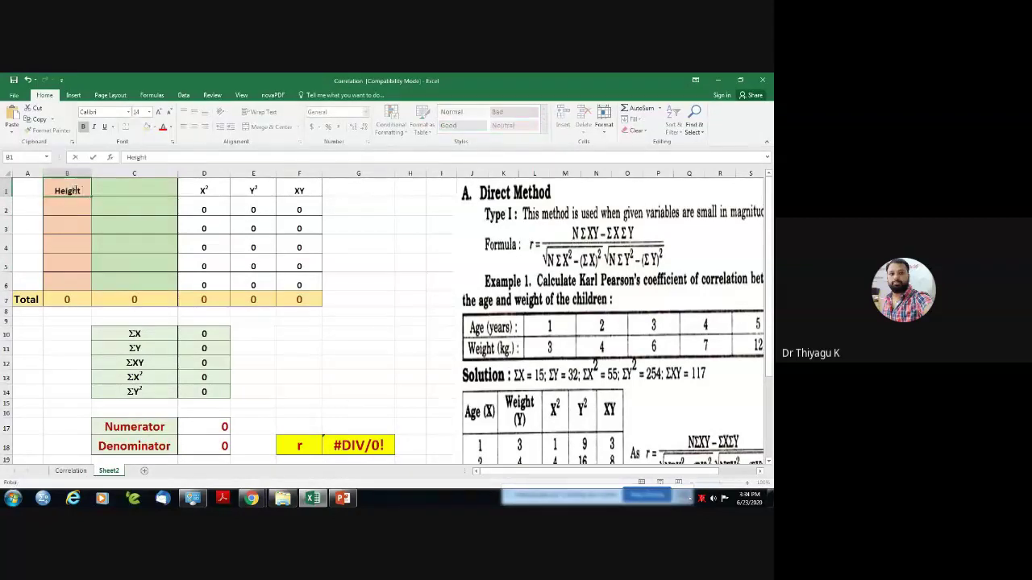
pyautogui.press('Tab')
pyautogui.write('Weight')
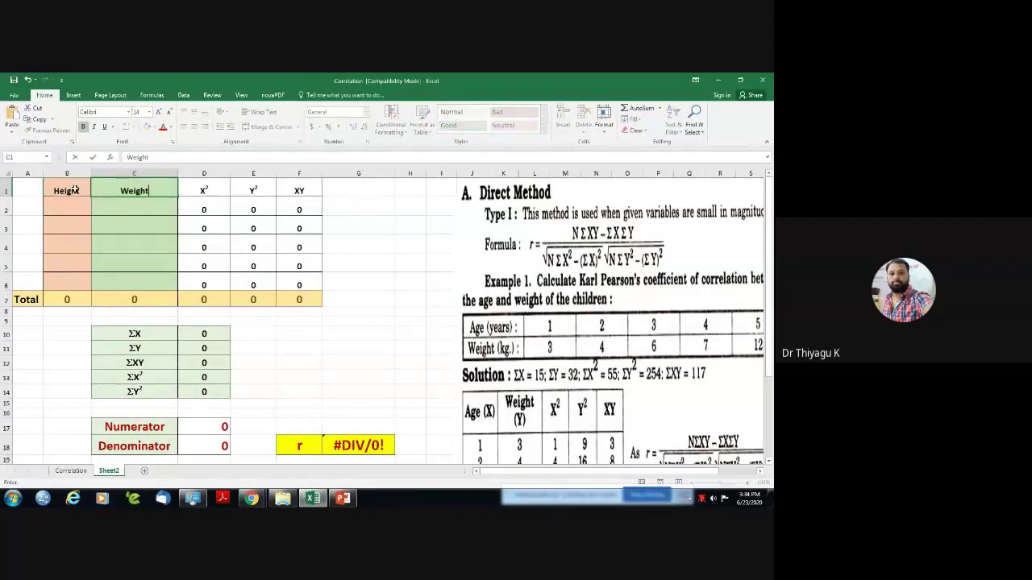
# Enter the first data pair in row 2: height 171 in B2 and weight 81 in C2.
pyautogui.click(79, 209)
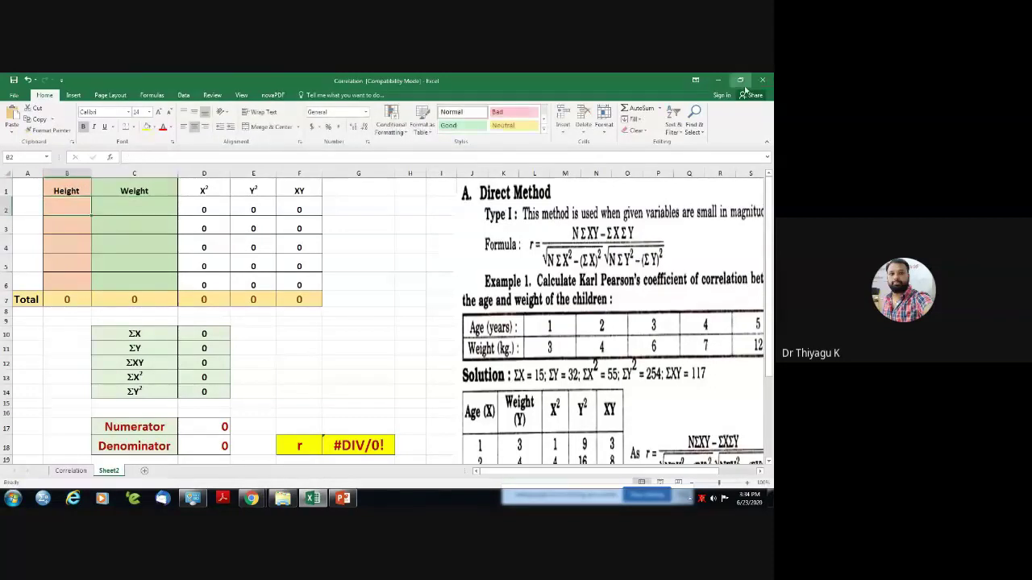
pyautogui.write('70')
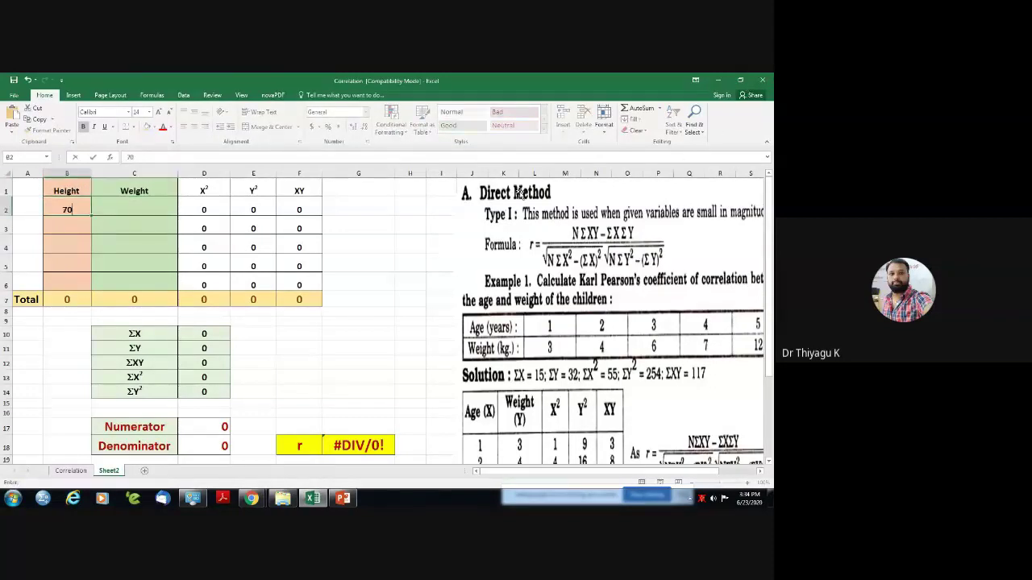
pyautogui.click(150, 209)
pyautogui.click(76, 210)
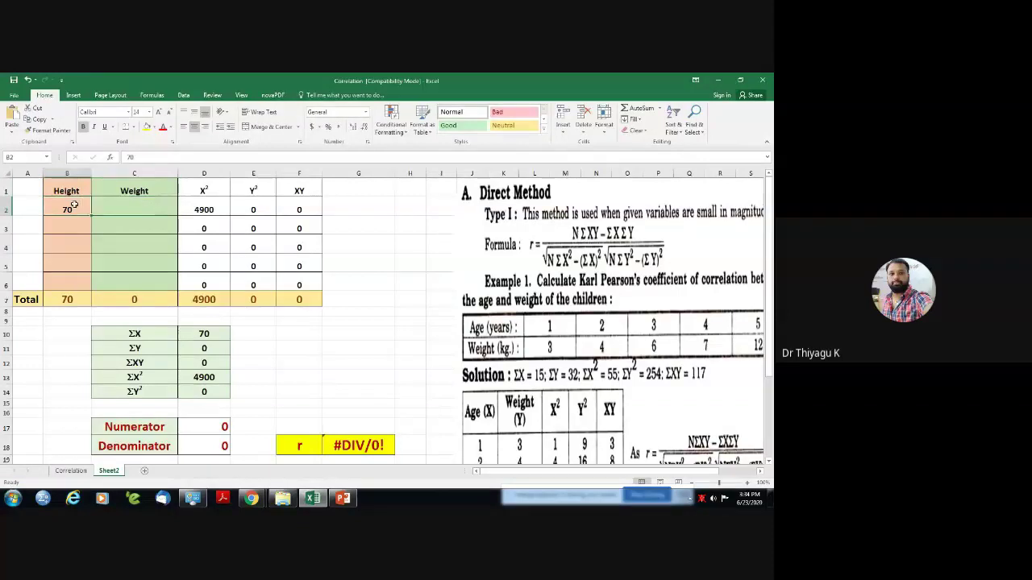
pyautogui.write('171')
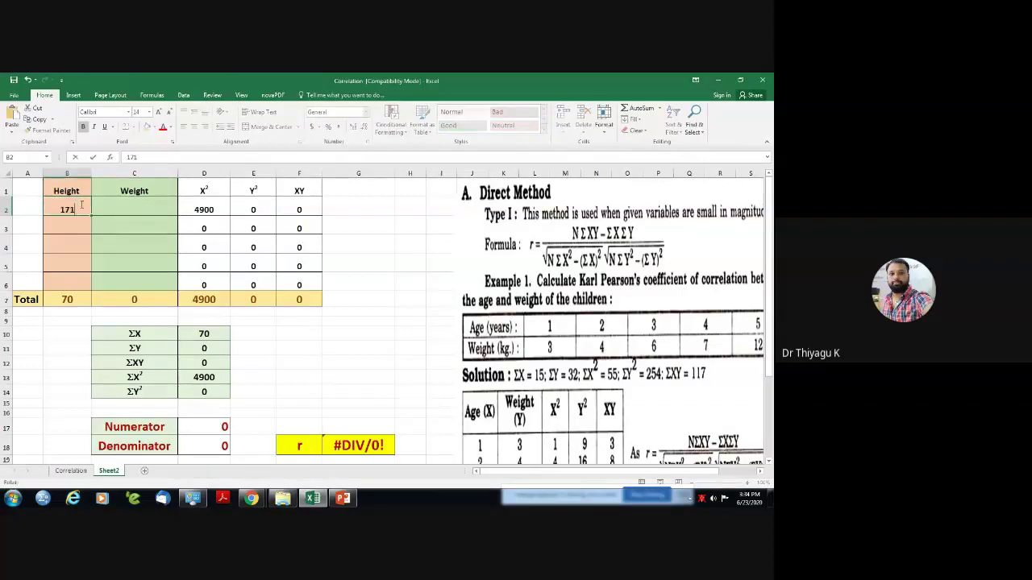
pyautogui.click(112, 209)
pyautogui.write('81')
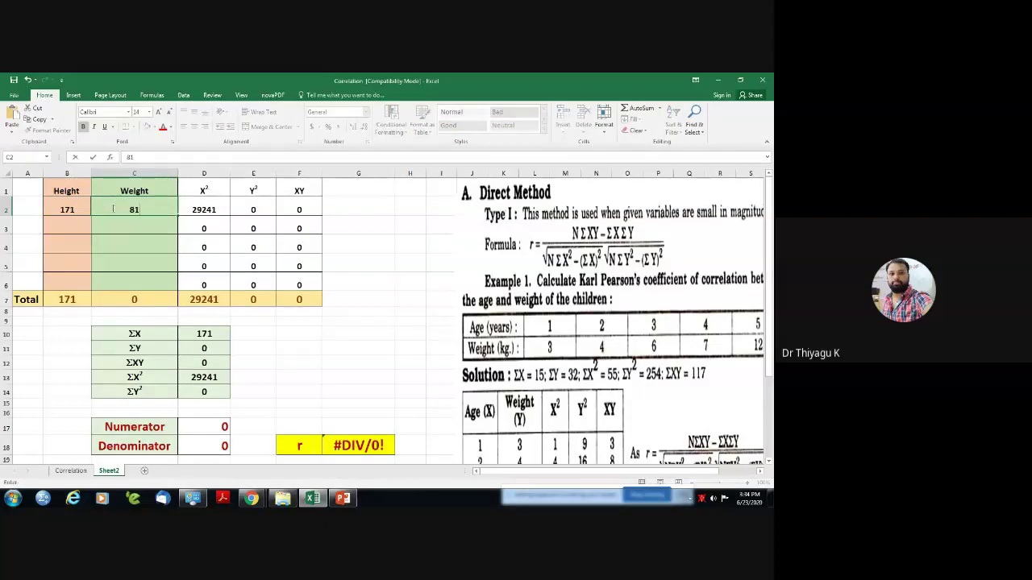
# Enter heights 182 and 156 in B3:B4 with their weights 86 and 60 in C3:C4.
pyautogui.click(64, 223)
pyautogui.write('1')
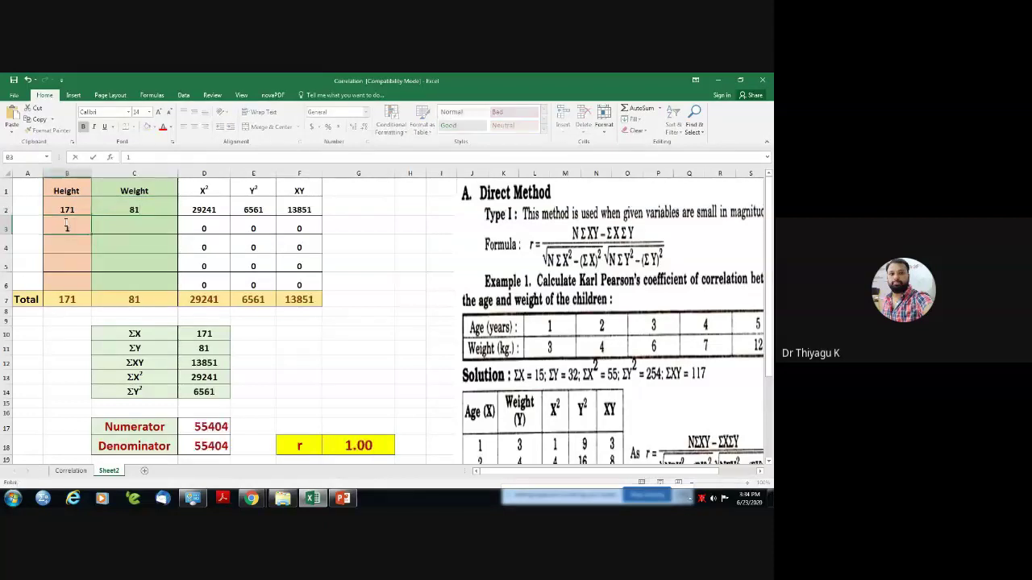
pyautogui.write('82')
pyautogui.click(123, 229)
pyautogui.write('86')
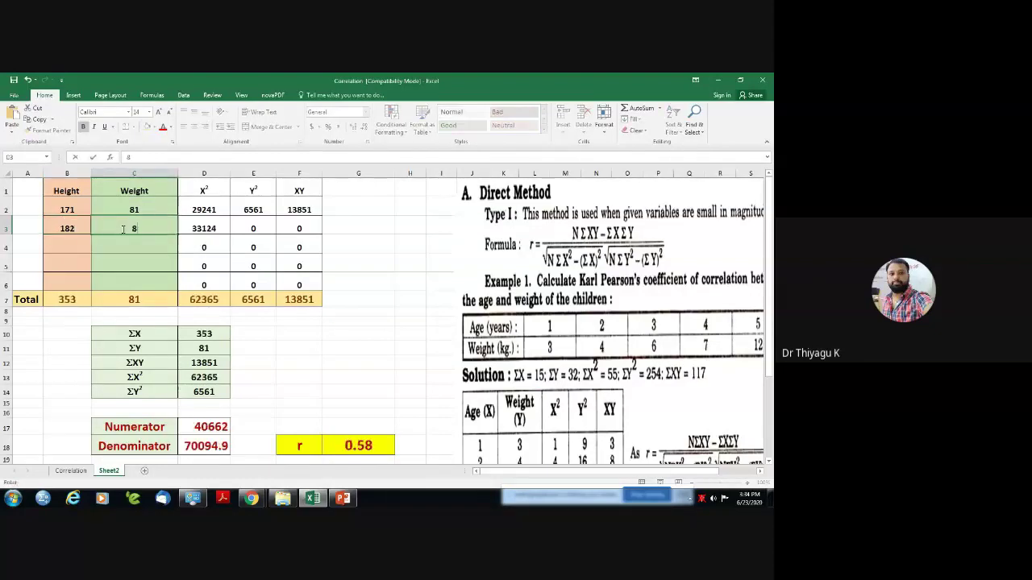
pyautogui.click(79, 243)
pyautogui.write('156')
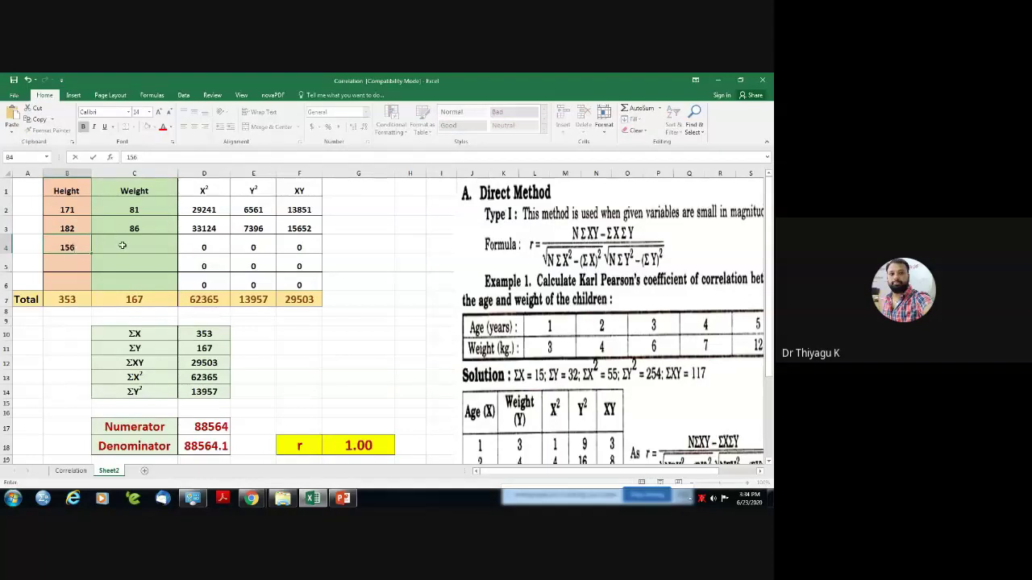
pyautogui.click(122, 246)
pyautogui.write('60')
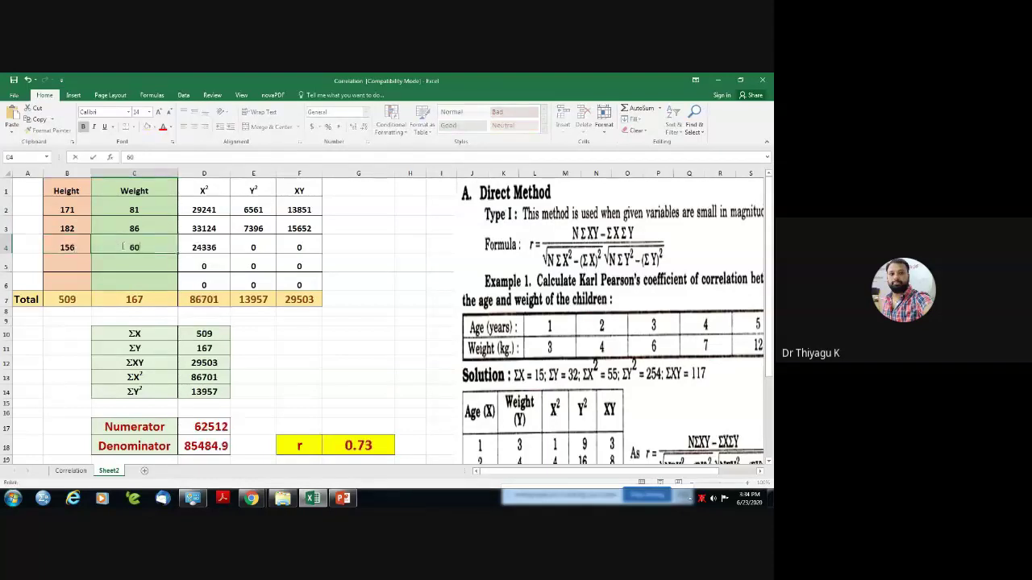
# Complete the data with heights 166 and 156 in B5:B6 and weights 70 and 65 in C5:C6.
pyautogui.click(60, 267)
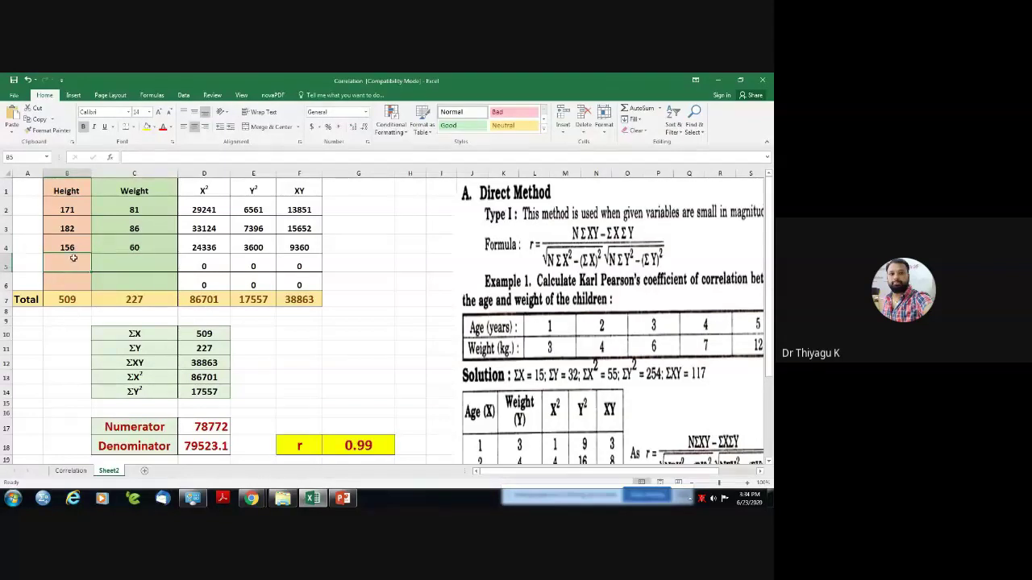
pyautogui.write('166')
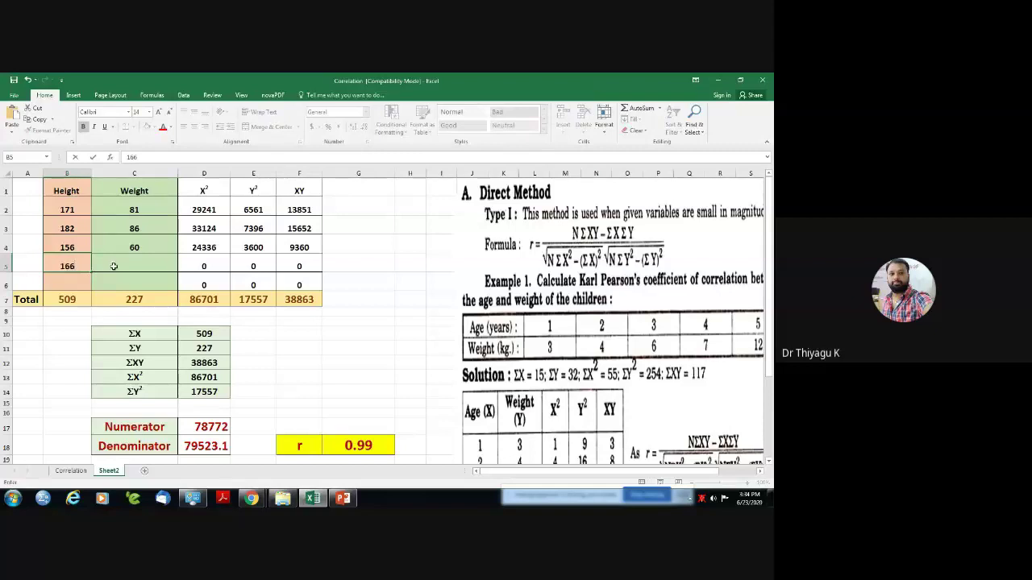
pyautogui.click(113, 266)
pyautogui.write('70')
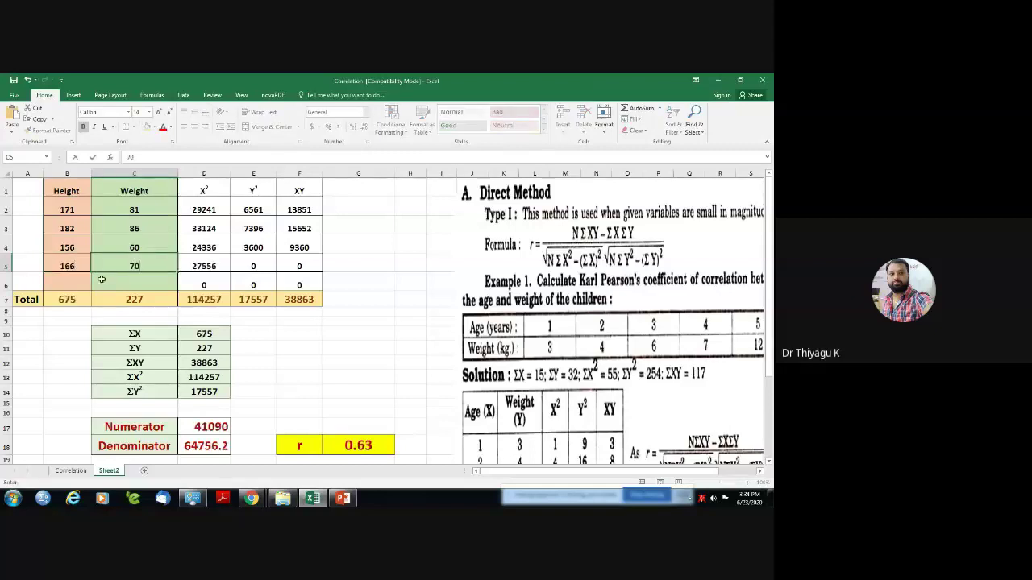
pyautogui.click(80, 285)
pyautogui.write('1')
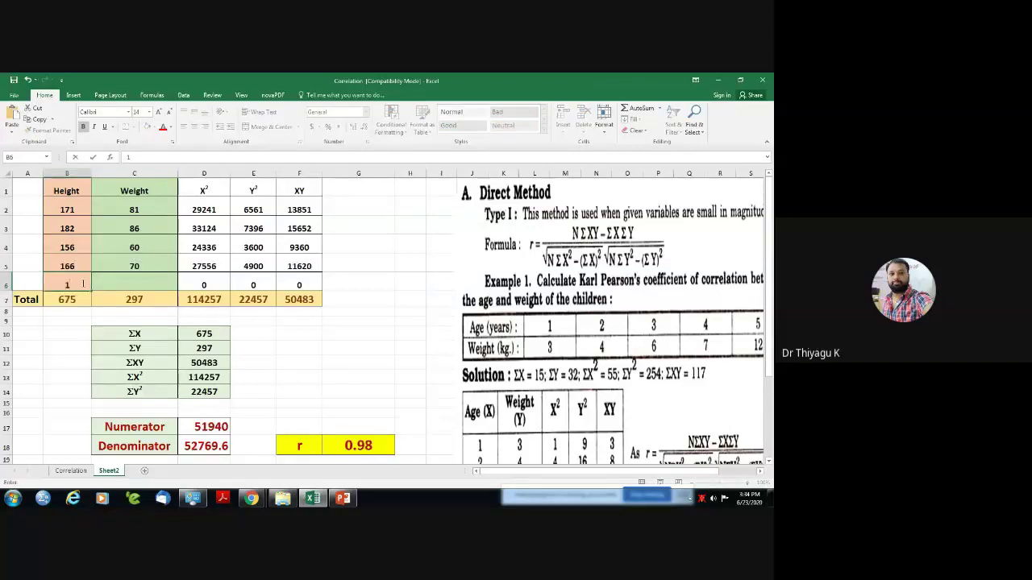
pyautogui.write('56')
pyautogui.click(126, 278)
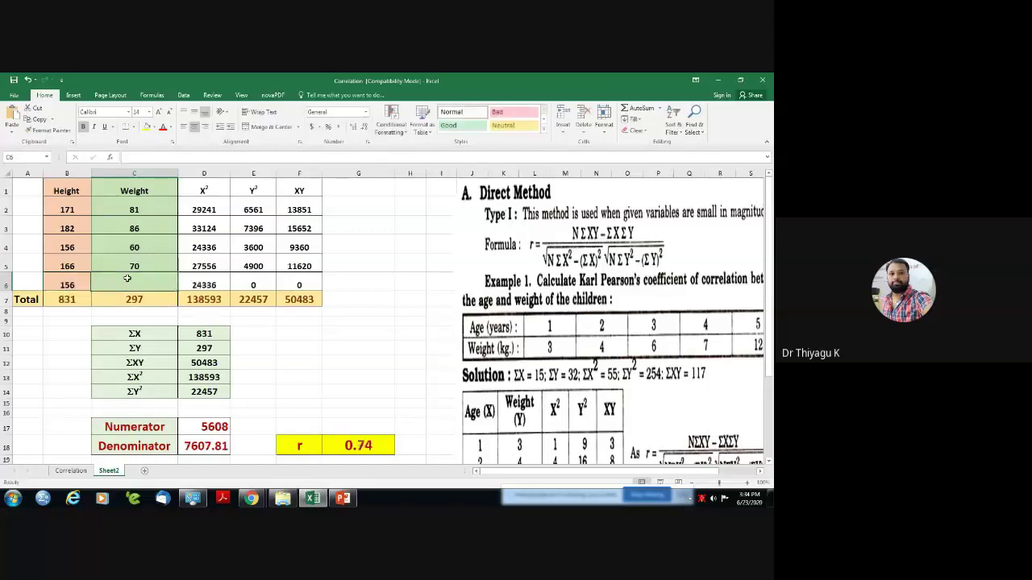
pyautogui.write('65')
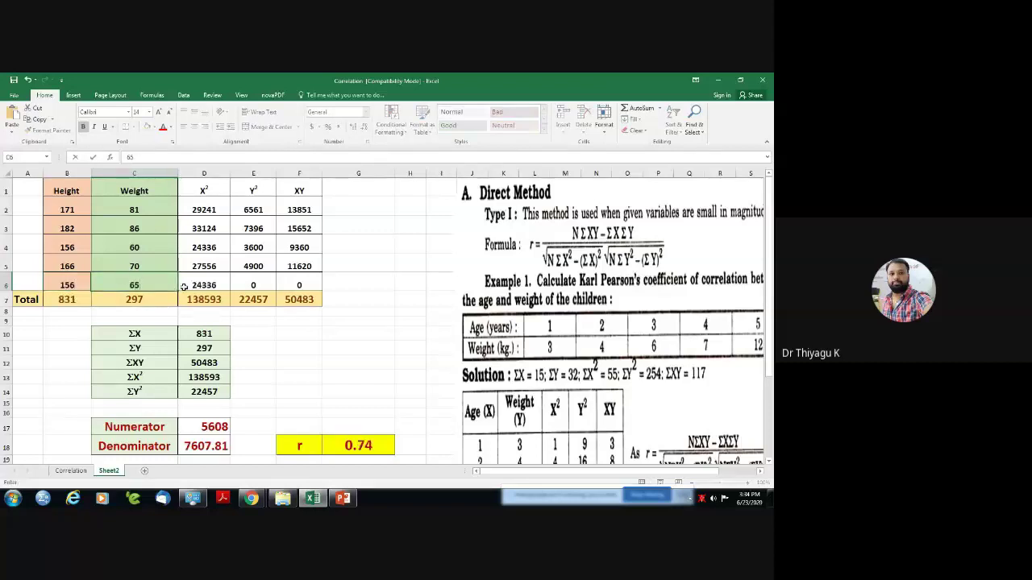
pyautogui.click(314, 376)
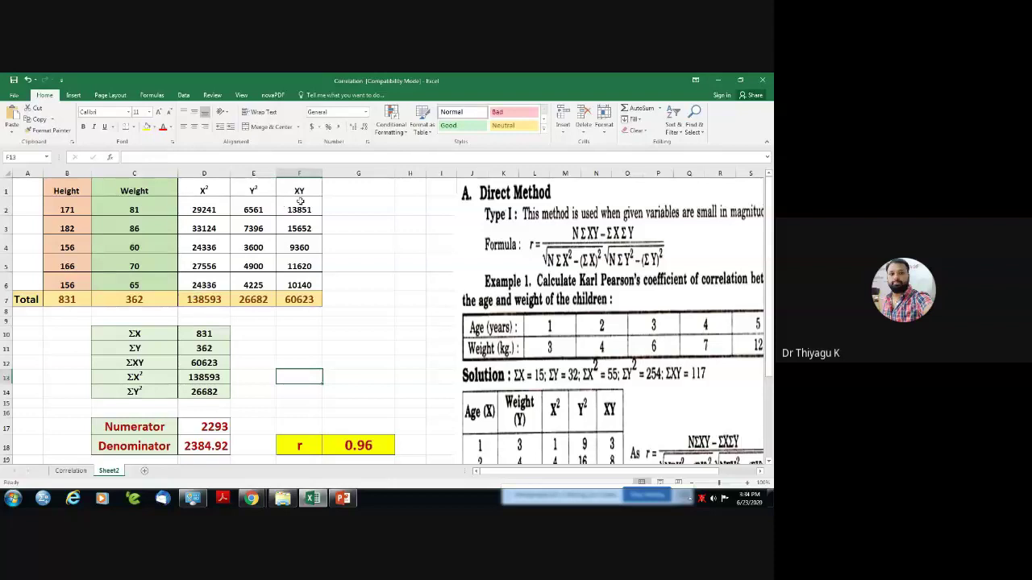
# Examine the recalculated r value in G18 and the table of sums for the height and weight data.
pyautogui.scroll(-2, 252, 355)
pyautogui.click(379, 337)
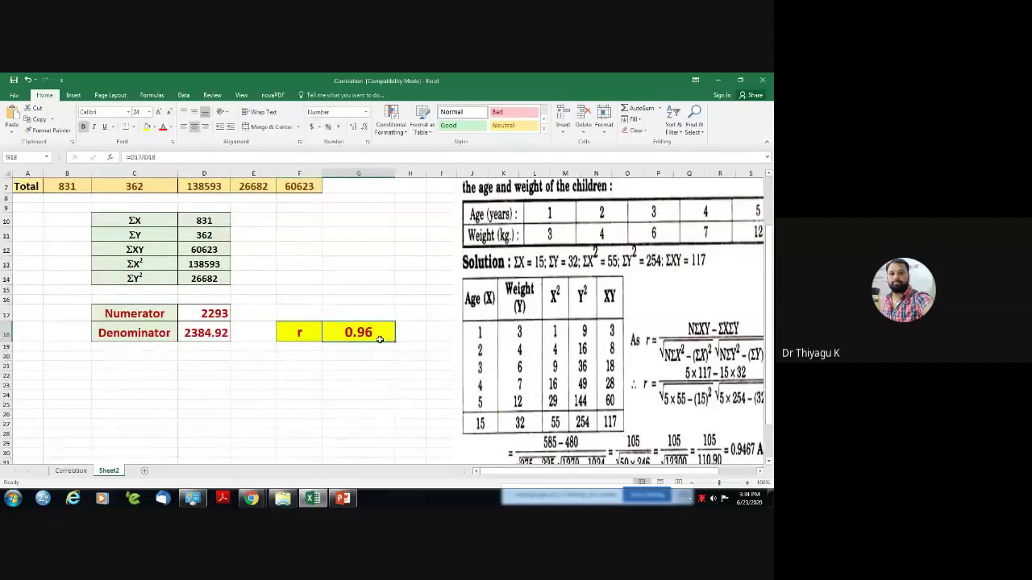
pyautogui.scroll(1, 380, 338)
pyautogui.scroll(-1, 373, 362)
pyautogui.scroll(2, 372, 333)
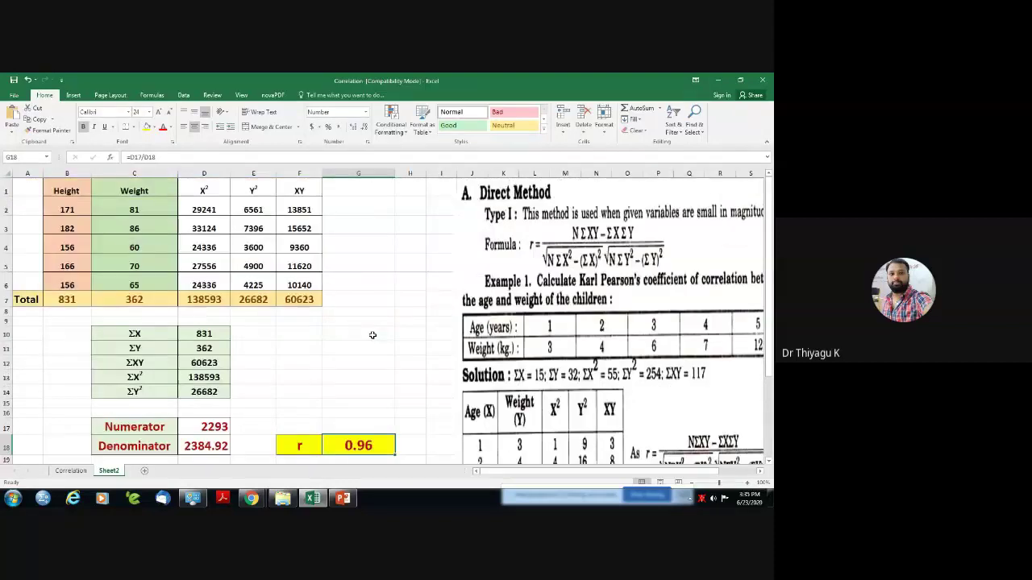
# Relabel the data columns Stress in B1 and Achievement in C1, and clear the values in B2:C6.
pyautogui.click(68, 191)
pyautogui.write('Stress')
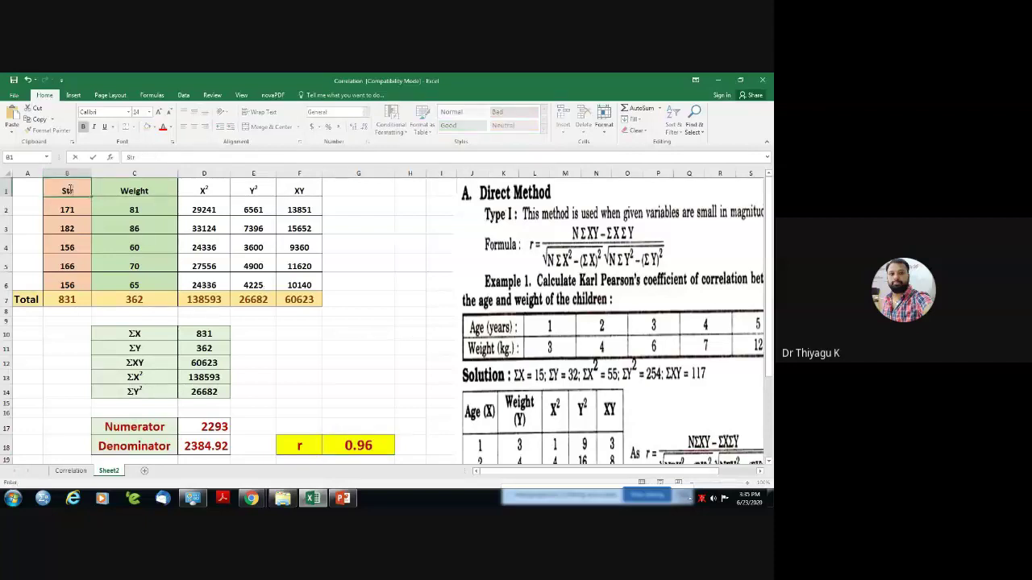
pyautogui.click(120, 190)
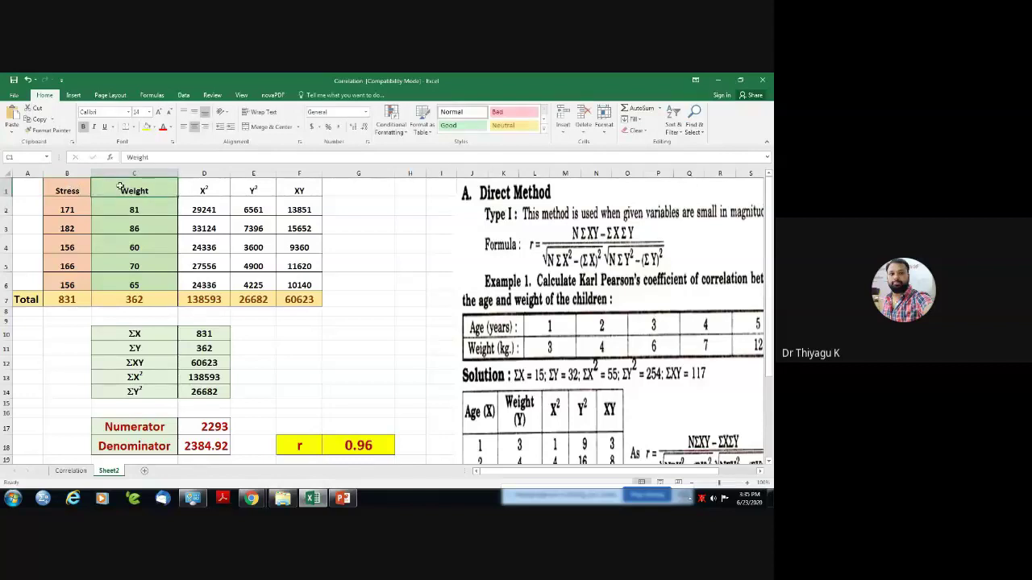
pyautogui.write('Achievement')
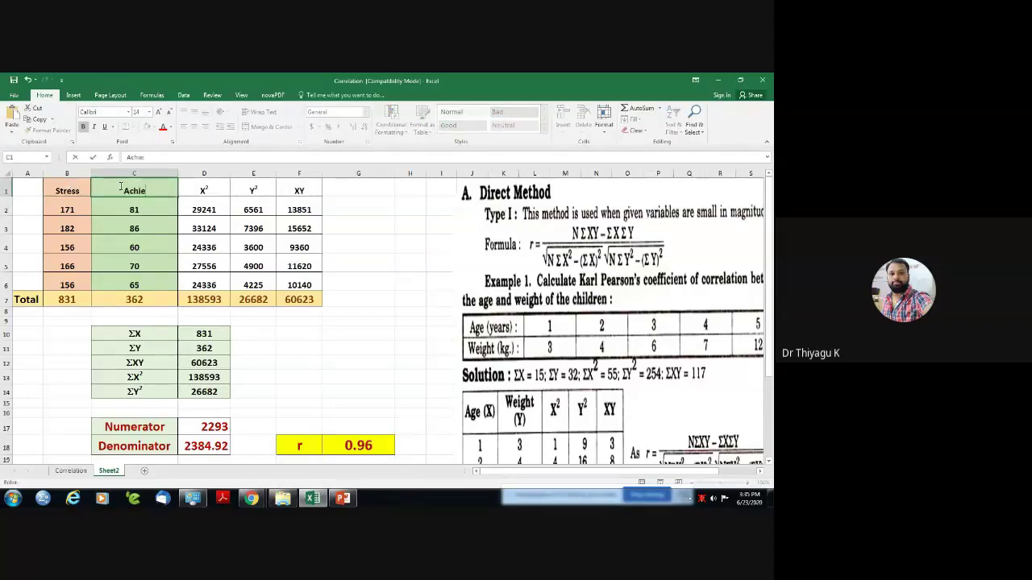
pyautogui.moveTo(67, 209); pyautogui.dragTo(124, 277)
pyautogui.press('Delete')
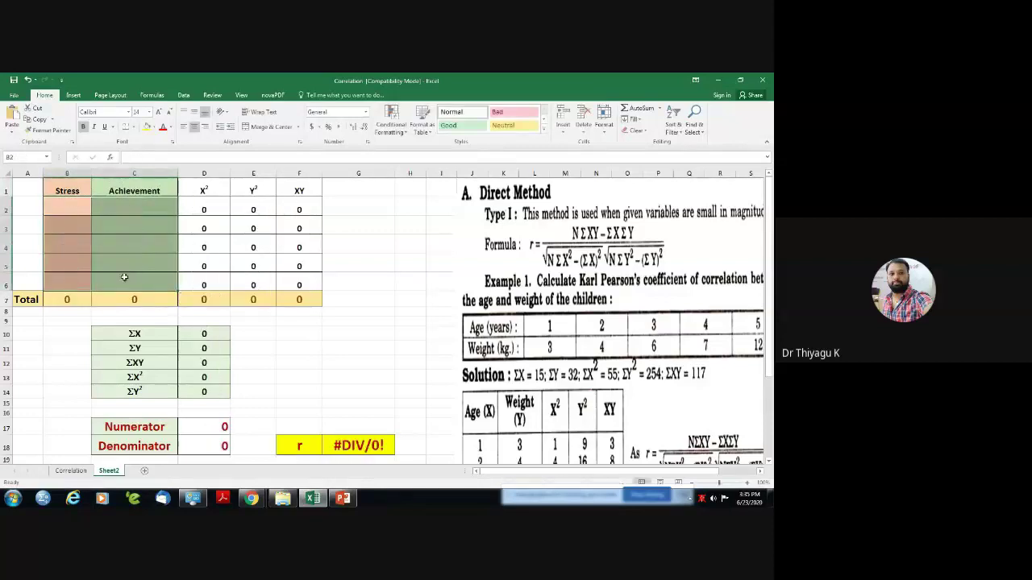
# Enter the first stress and achievement pair in row 2: 45 in B2 and 63 in C2.
pyautogui.click(60, 205)
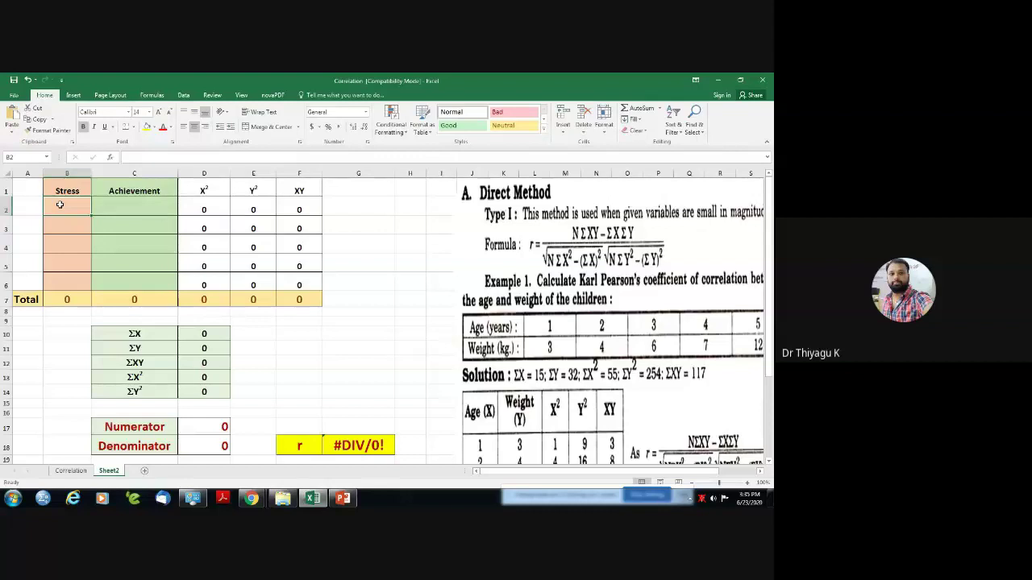
pyautogui.write('45')
pyautogui.click(137, 210)
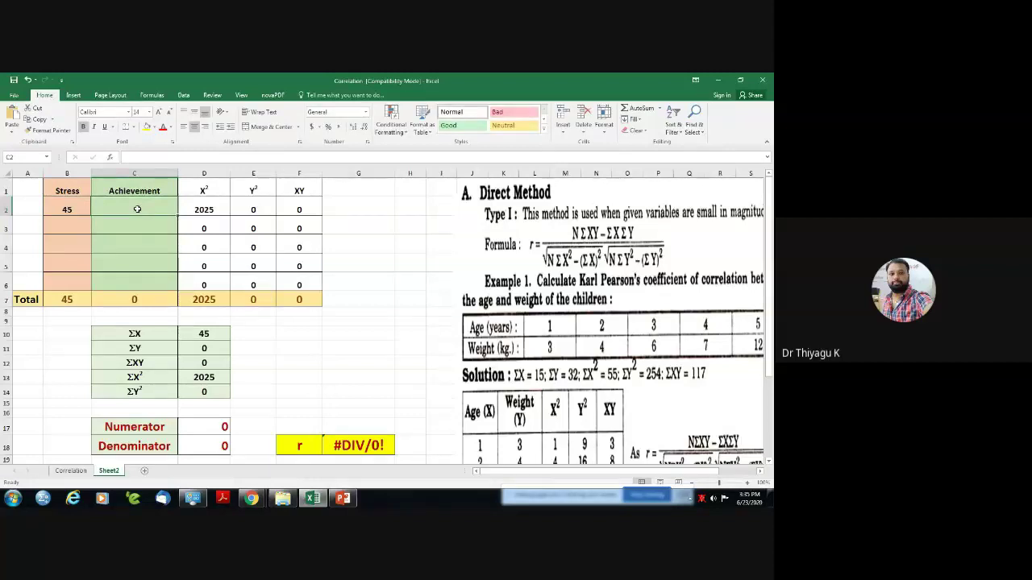
pyautogui.write('623')
pyautogui.press('BackSpace')
pyautogui.press('BackSpace')
pyautogui.write('3')
# Enter stress scores 34 and 48 in B3:B4 with achievement scores 76 and 60 in C3:C4.
pyautogui.click(56, 229)
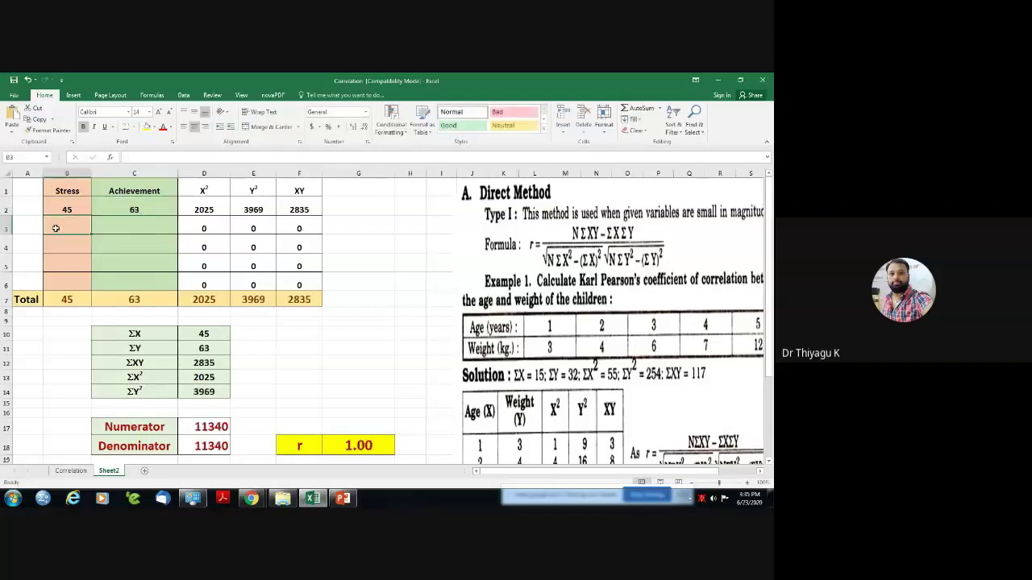
pyautogui.write('34')
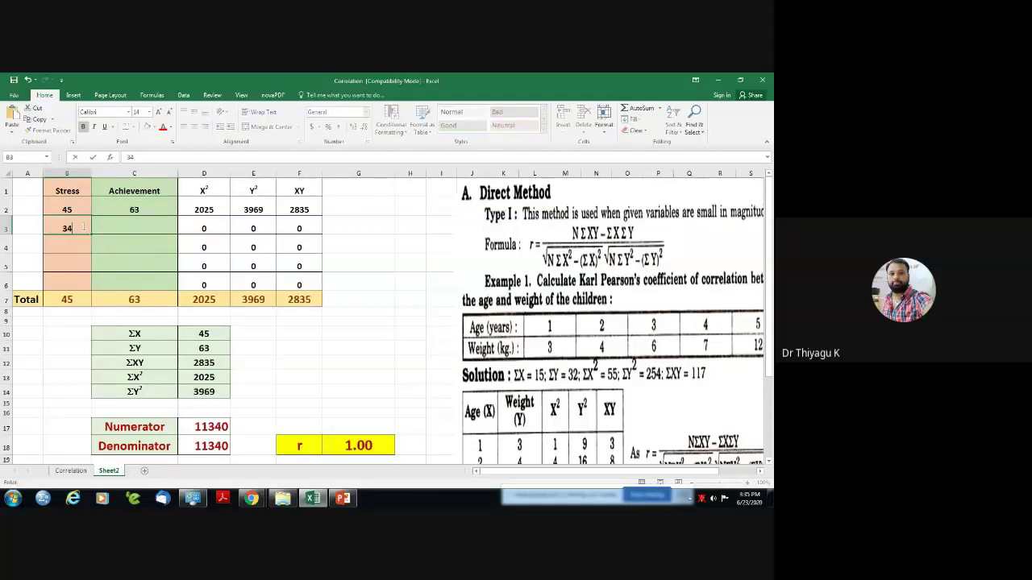
pyautogui.click(114, 226)
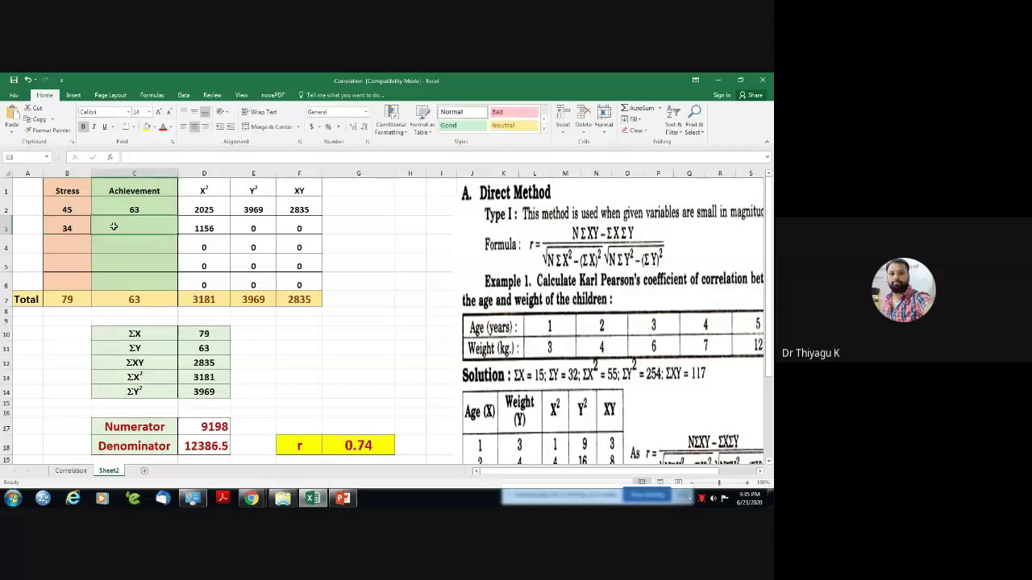
pyautogui.write('76')
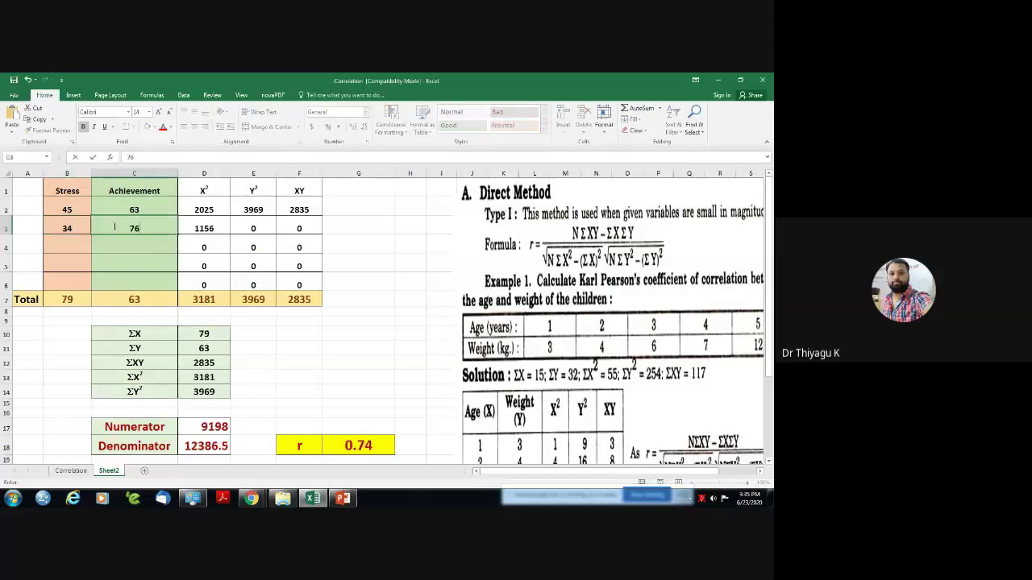
pyautogui.click(70, 245)
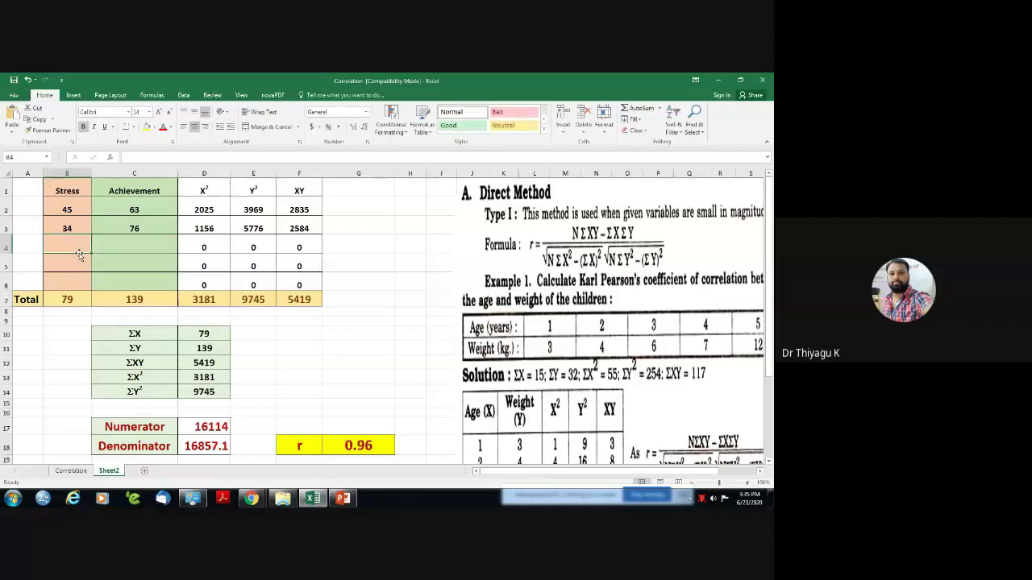
pyautogui.write('4')
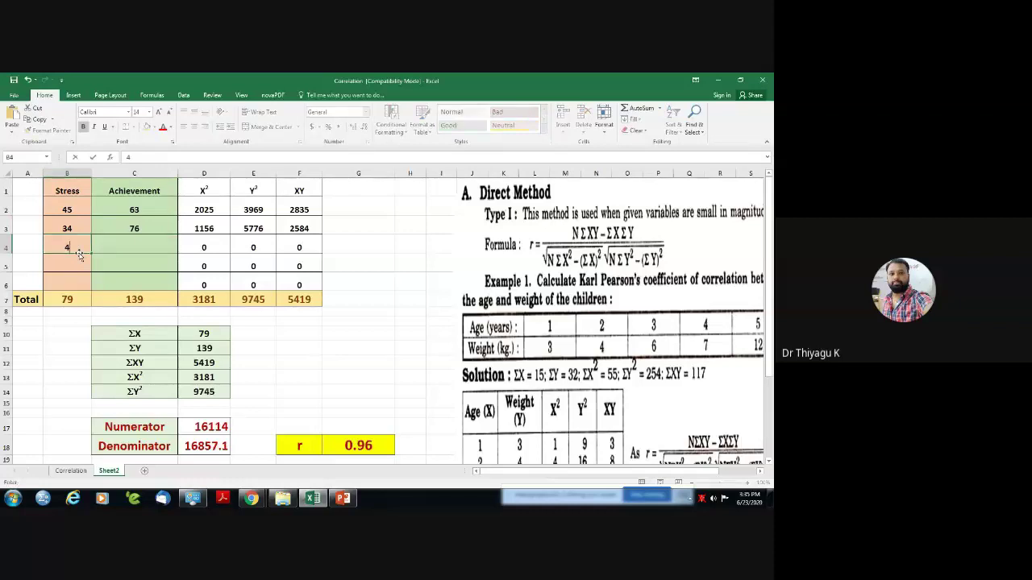
pyautogui.write('8')
pyautogui.click(143, 246)
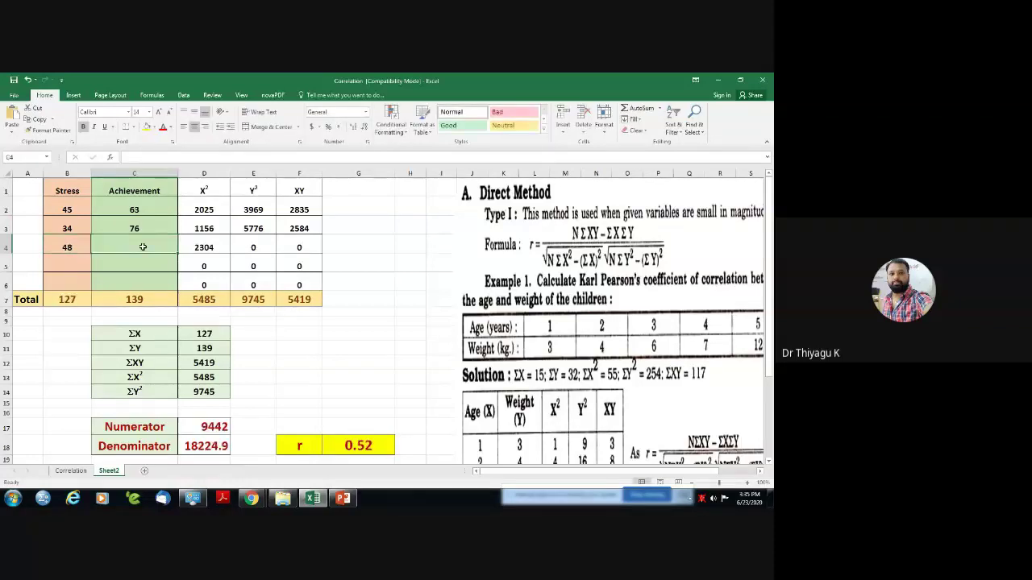
pyautogui.write('60')
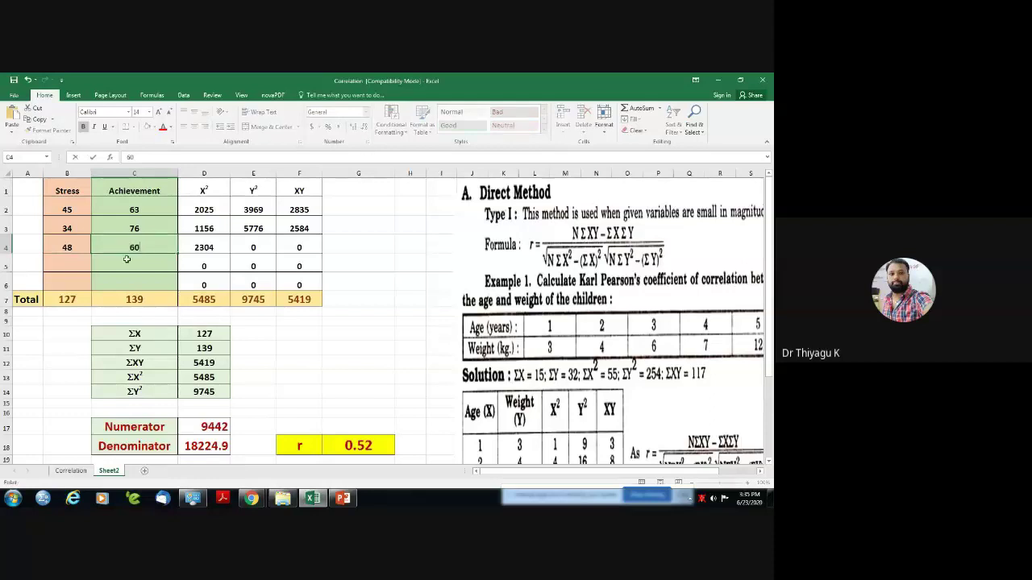
# Enter the fourth stress and achievement pair in row 5: 23 in B5 and 86 in C5.
pyautogui.click(70, 260)
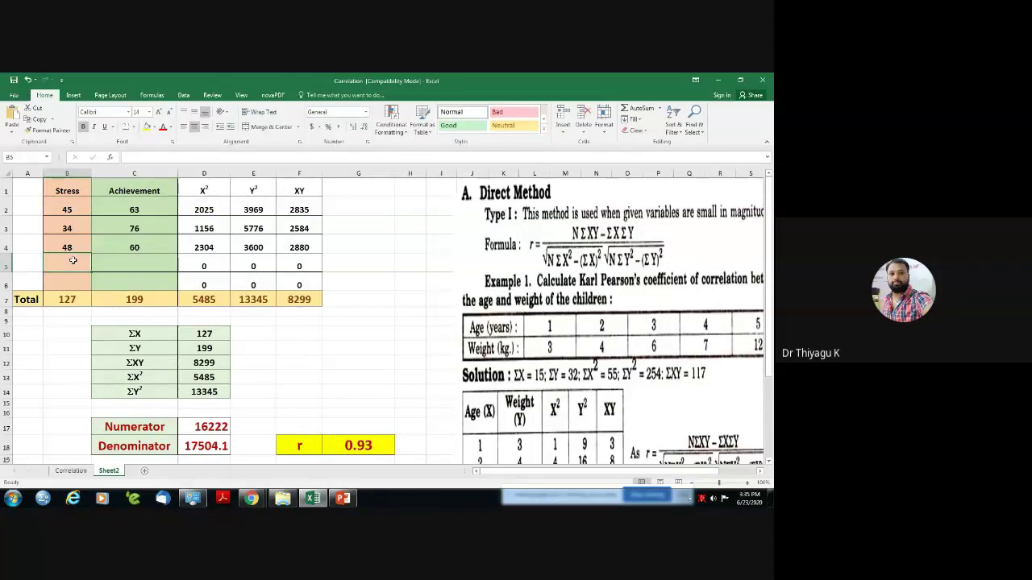
pyautogui.write('2')
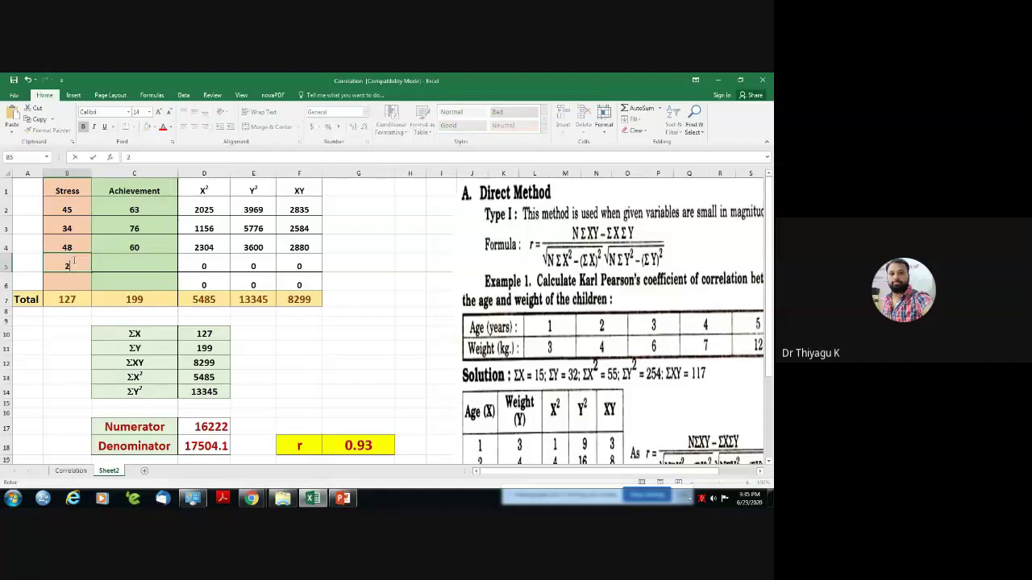
pyautogui.write('3')
pyautogui.click(106, 262)
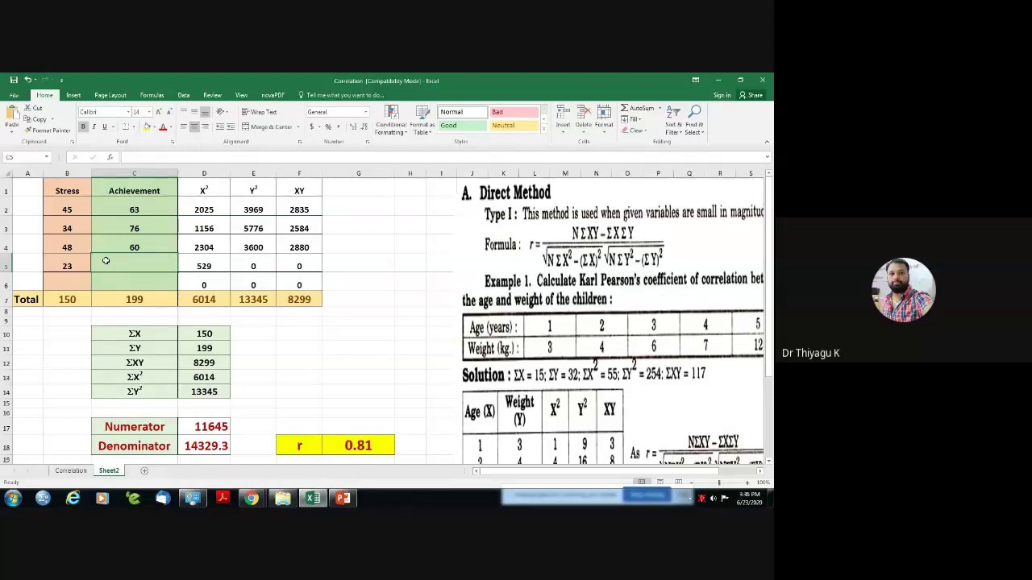
pyautogui.write('86')
# Complete the data with the fifth pair in row 6: stress 25 in B6 and achievement 90 in C6.
pyautogui.click(85, 279)
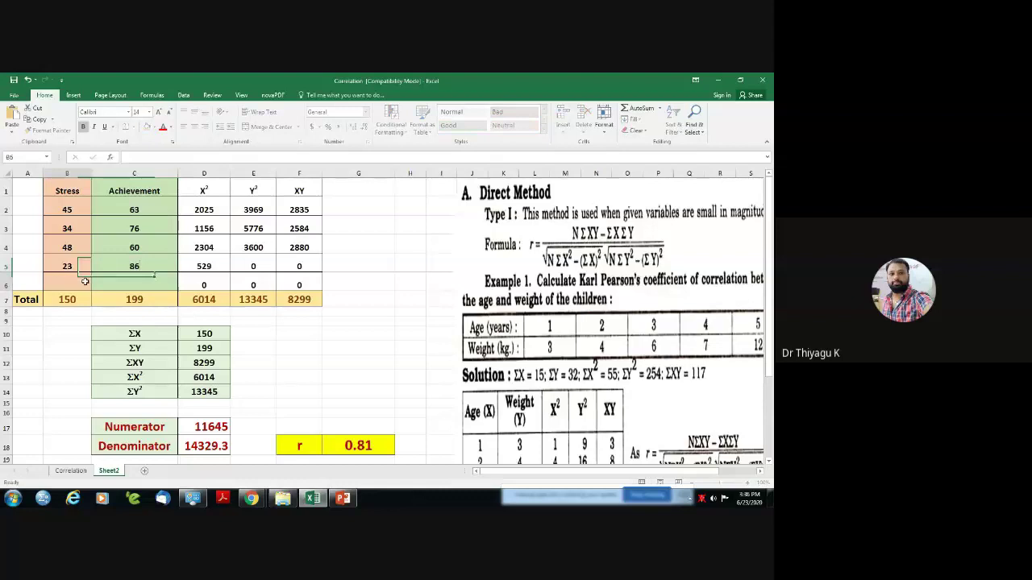
pyautogui.write('25')
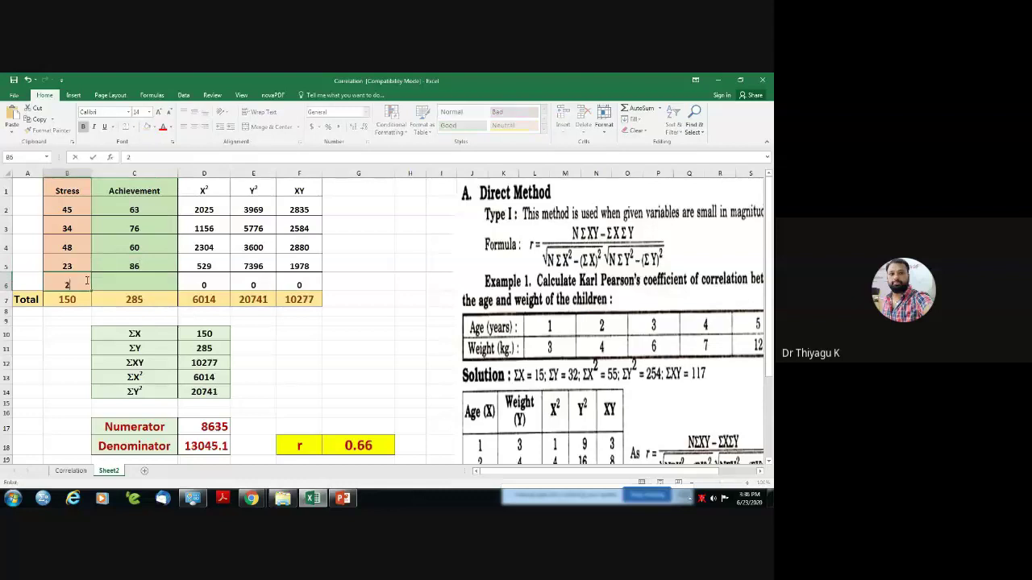
pyautogui.click(133, 283)
pyautogui.write('90')
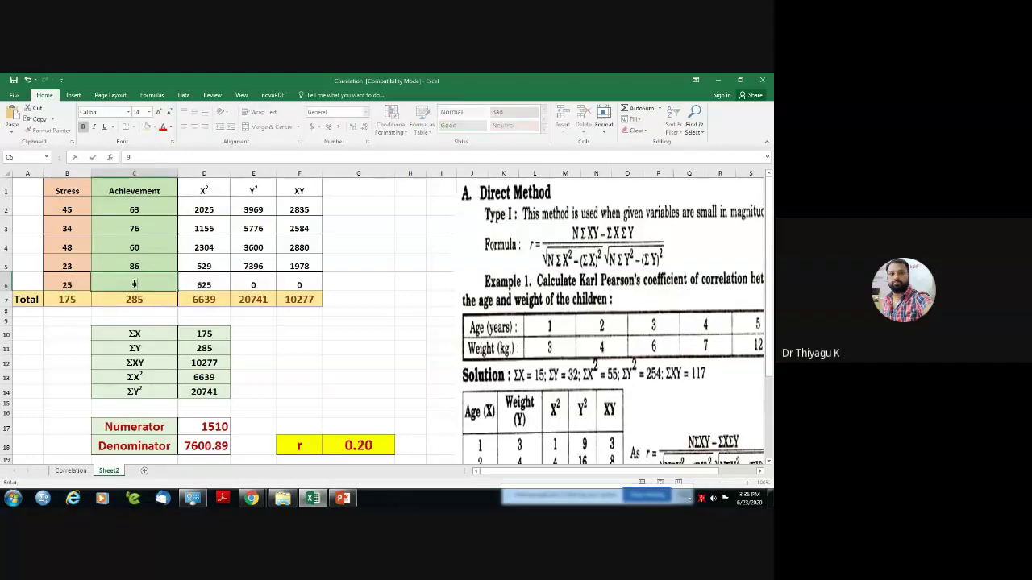
pyautogui.click(297, 348)
# Examine the correlation result in G18 against the stress and achievement scores and their sums.
pyautogui.scroll(-1, 311, 338)
pyautogui.scroll(1, 314, 322)
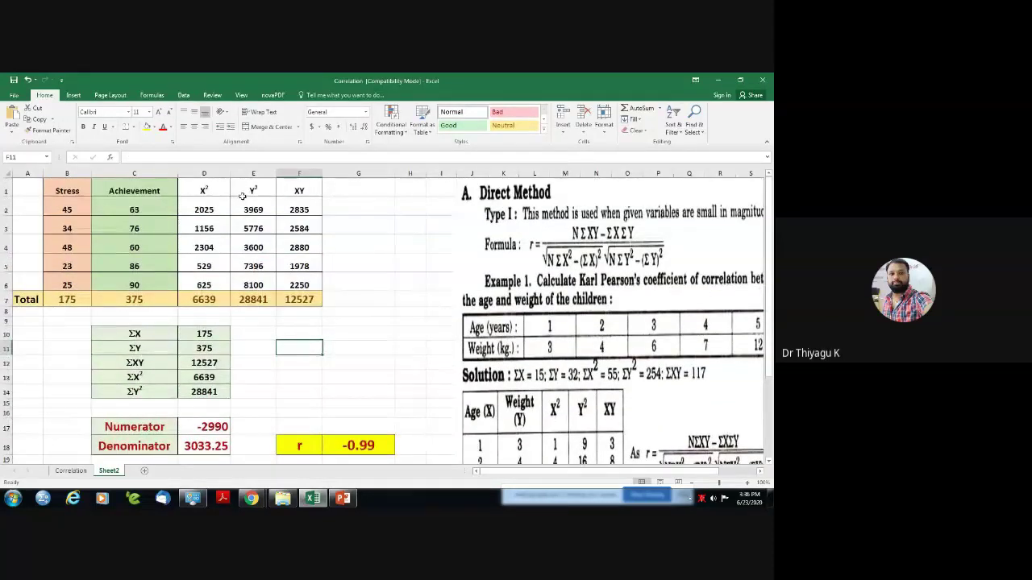
pyautogui.scroll(-1, 242, 195)
pyautogui.click(355, 392)
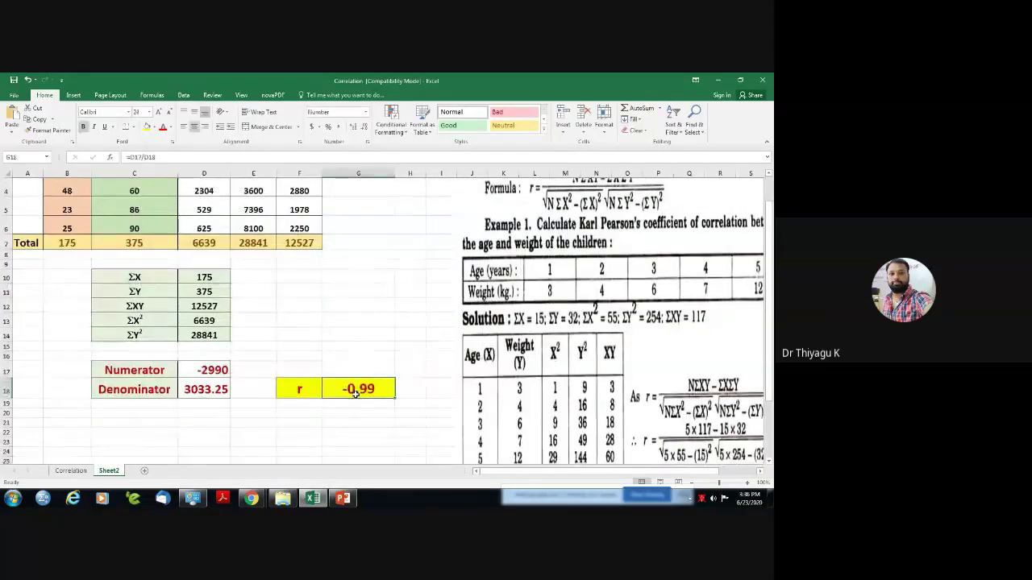
pyautogui.scroll(1, 352, 392)
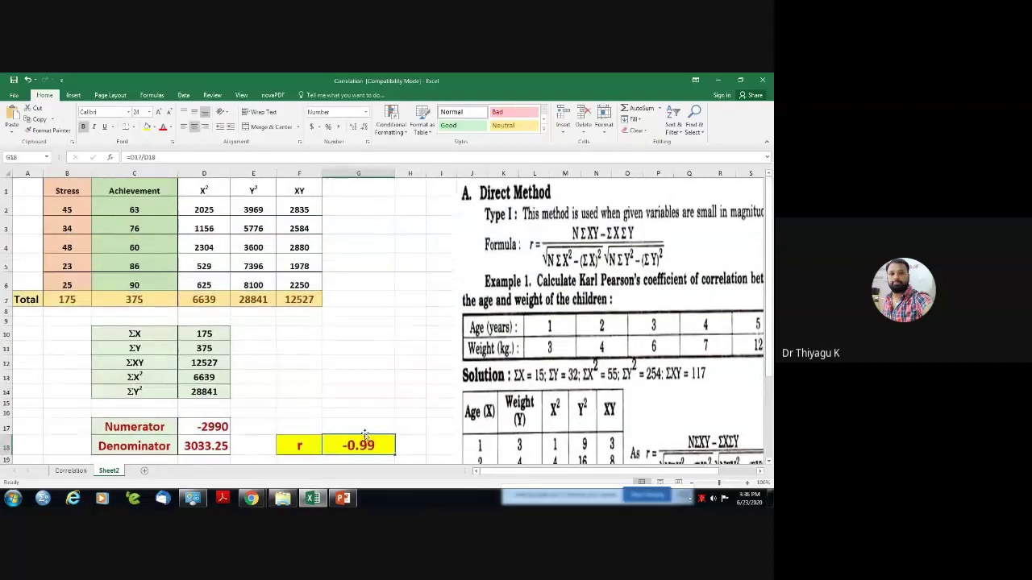
pyautogui.scroll(-1, 357, 441)
pyautogui.scroll(-1, 356, 419)
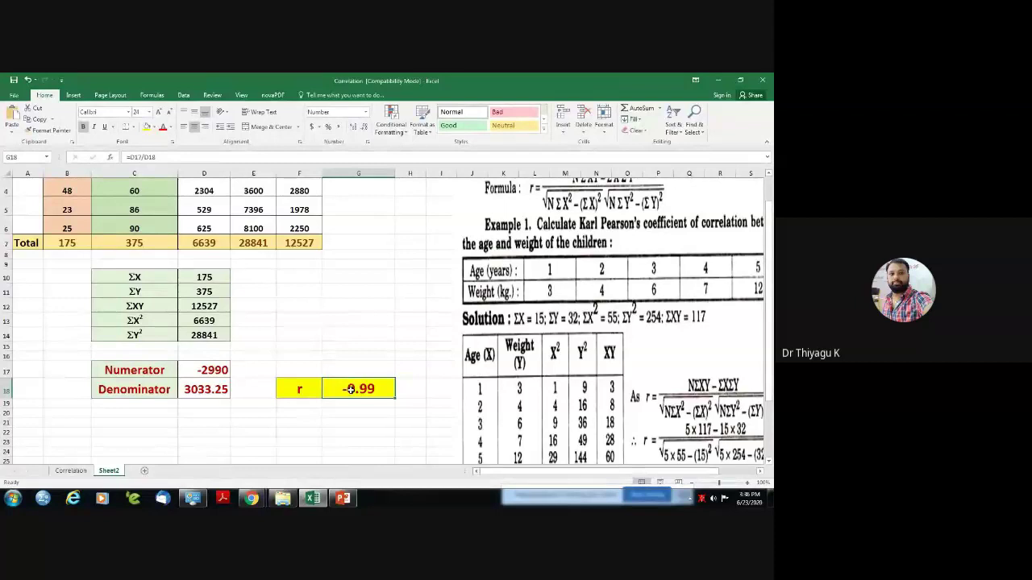
pyautogui.scroll(1, 346, 386)
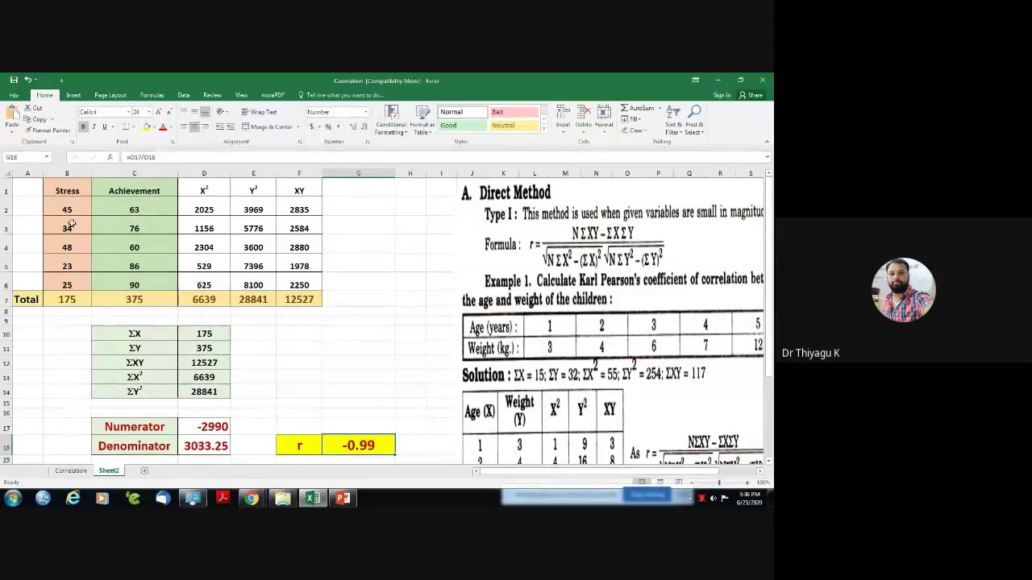
# Move the stress scores from B2:B6 onto the achievement cells C2:C6.
pyautogui.moveTo(69, 211); pyautogui.dragTo(74, 280)
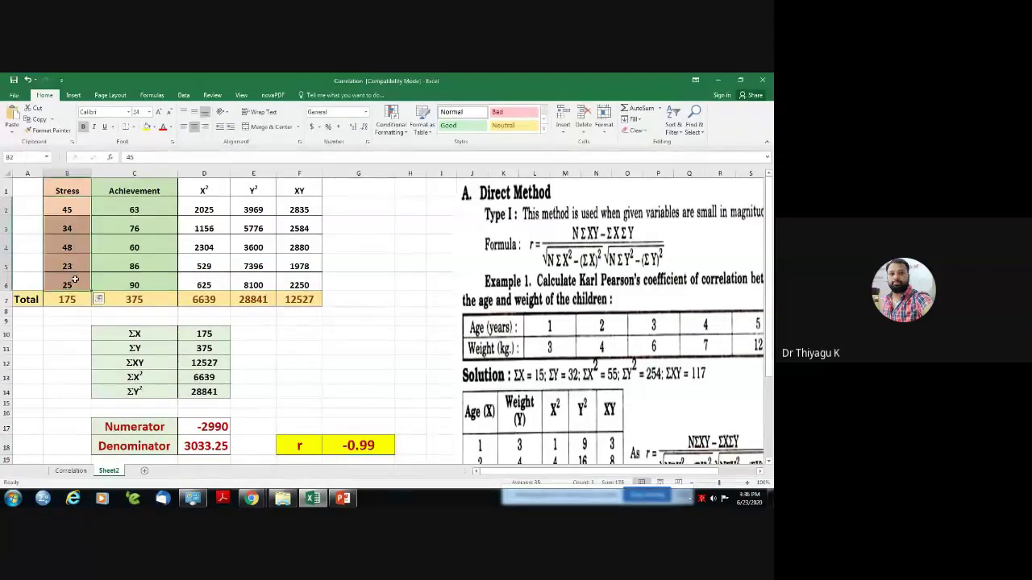
pyautogui.hotkey('ctrl', 'c')
pyautogui.moveTo(133, 210); pyautogui.dragTo(145, 279)
pyautogui.hotkey('ctrl', 'v')
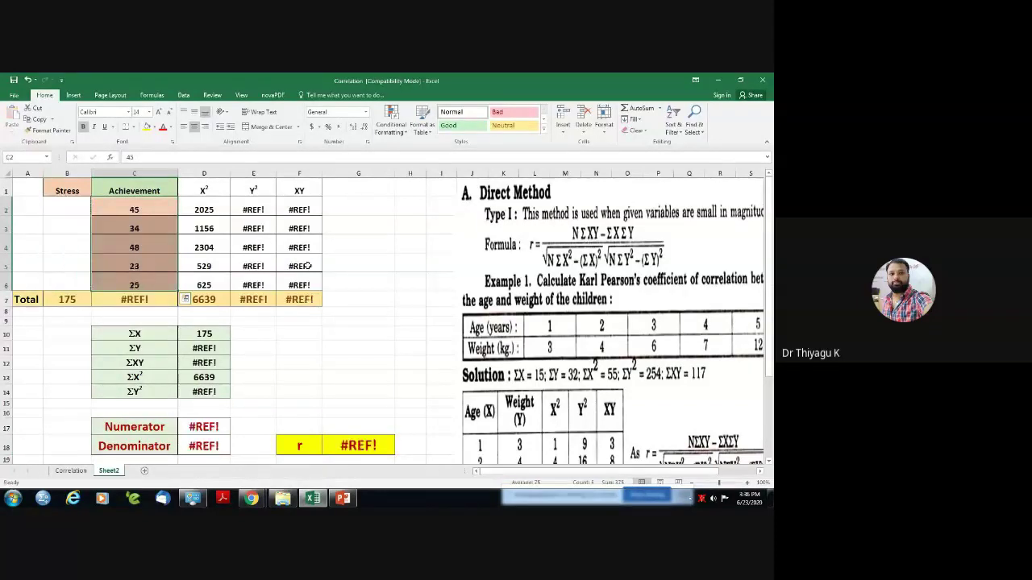